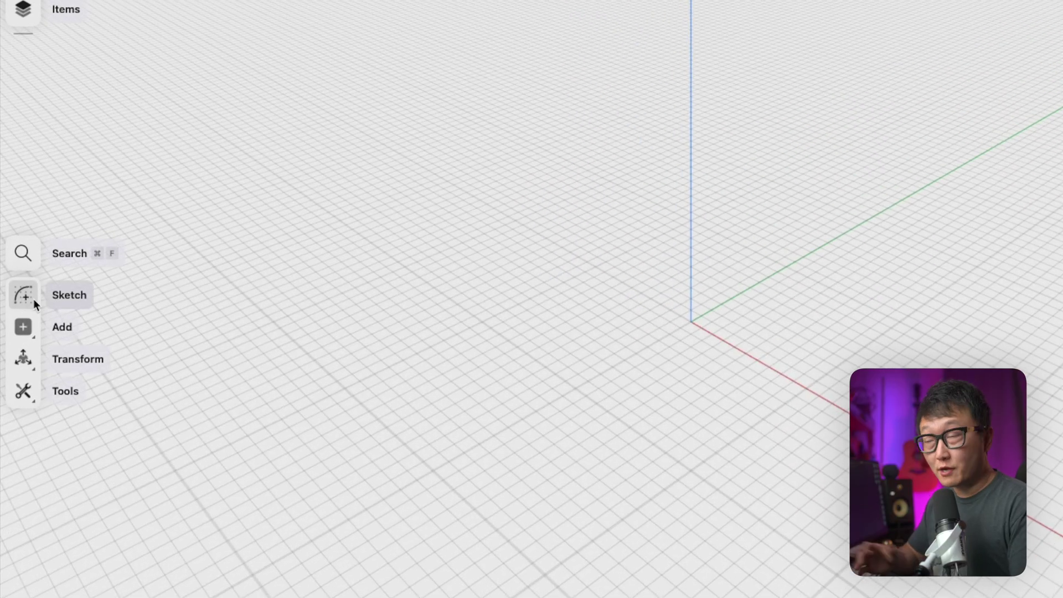
# Open the Tools list showing Extrude, Shell, Loft and Split Body
pyautogui.click(23, 357)
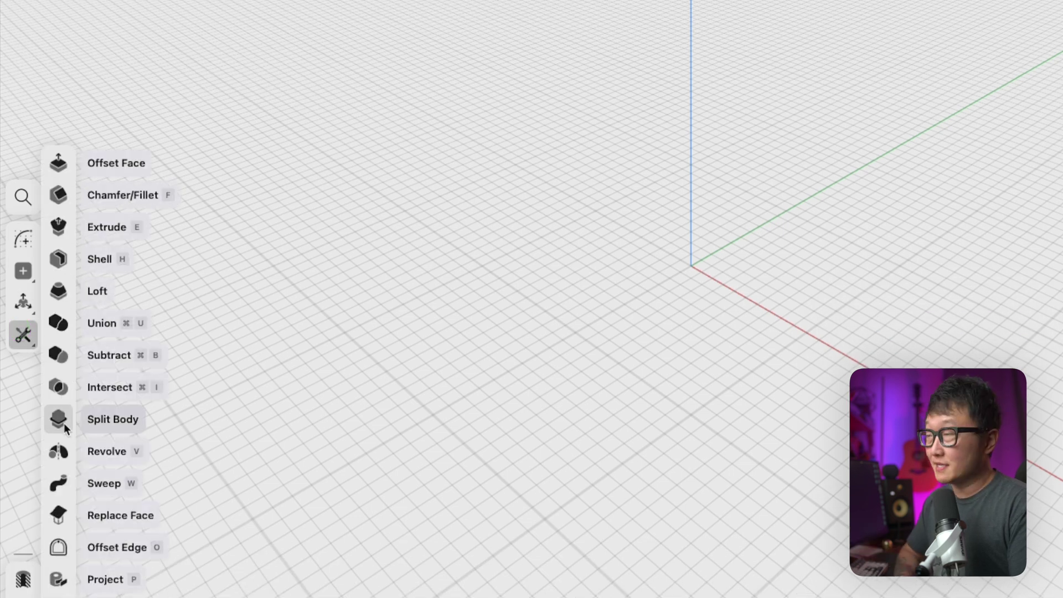
# Start a new sketch on the front plane
pyautogui.click(26, 244)
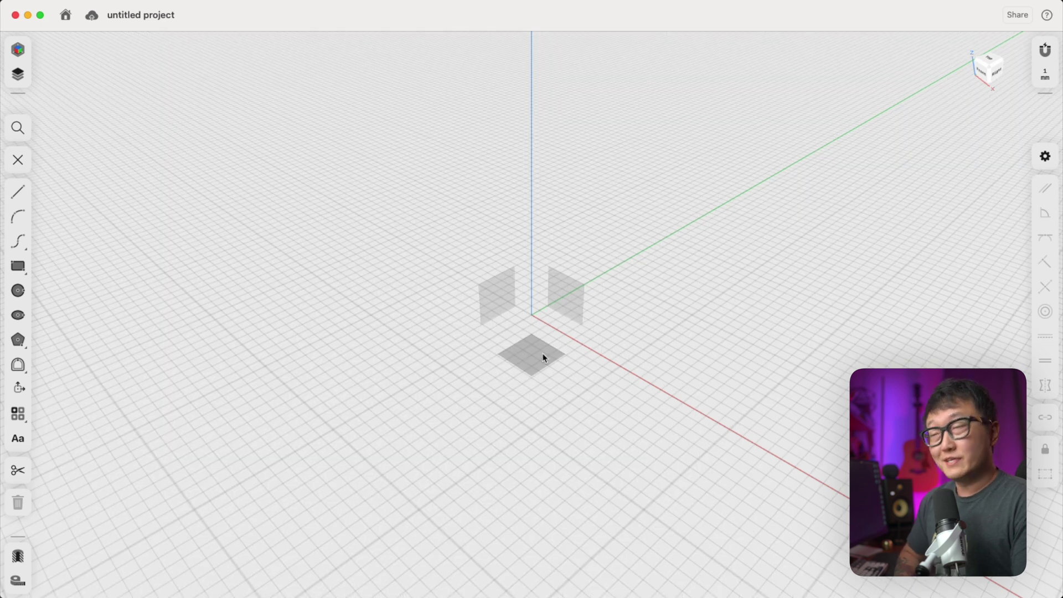
pyautogui.click(567, 311)
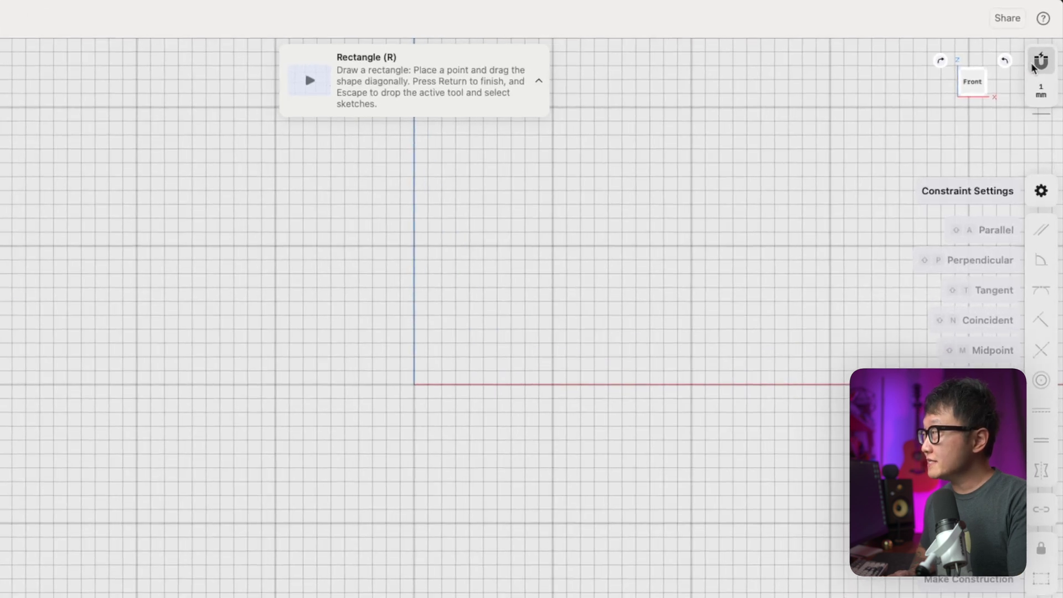
pyautogui.click(1045, 50)
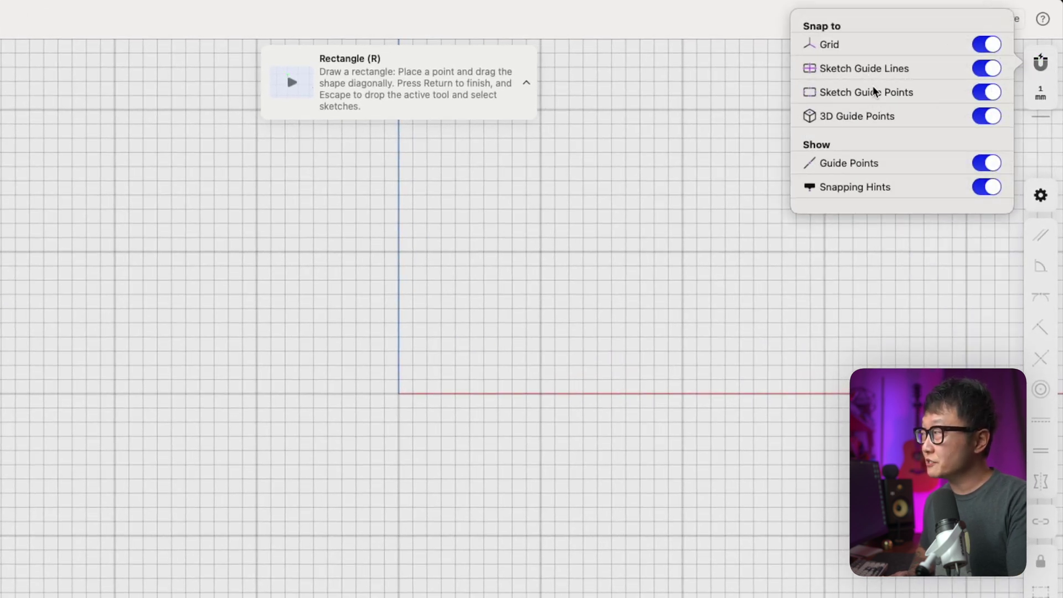
pyautogui.click(1047, 96)
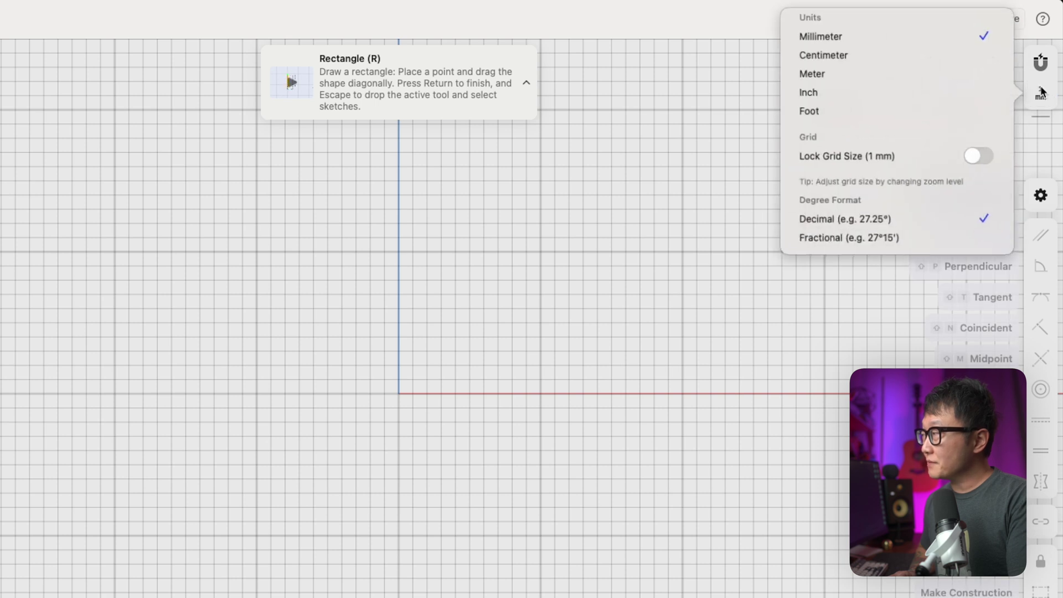
pyautogui.click(692, 172)
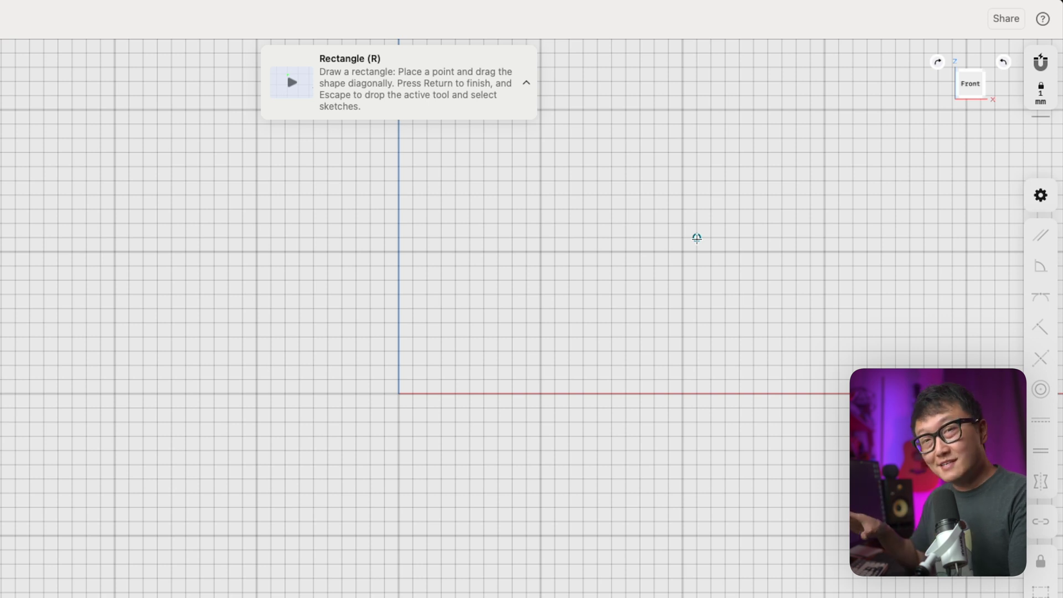
pyautogui.click(1040, 62)
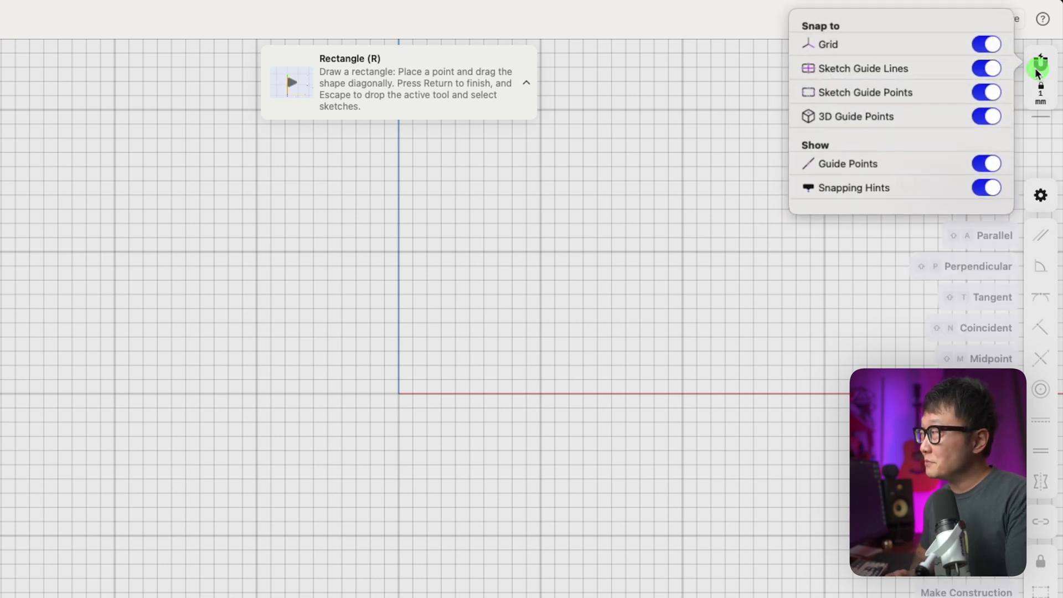
pyautogui.click(988, 46)
pyautogui.click(589, 189)
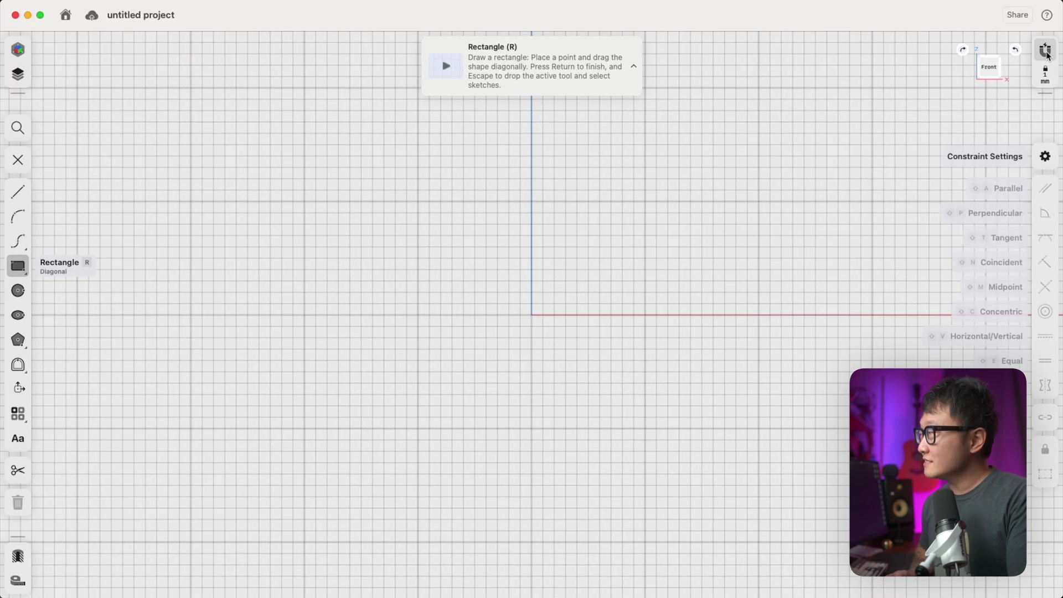
pyautogui.click(1041, 62)
pyautogui.click(1009, 40)
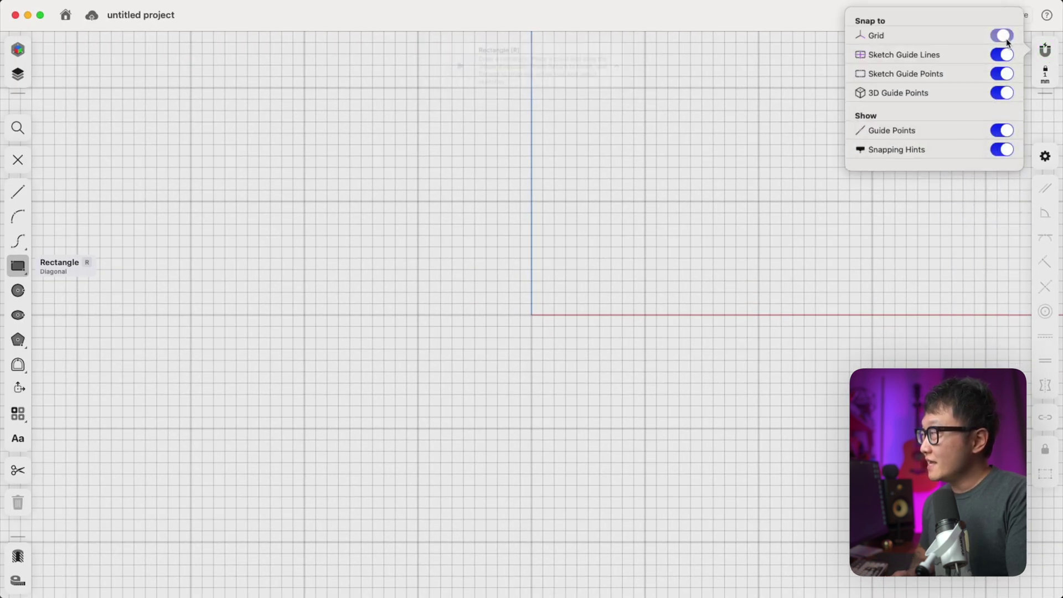
pyautogui.click(317, 253)
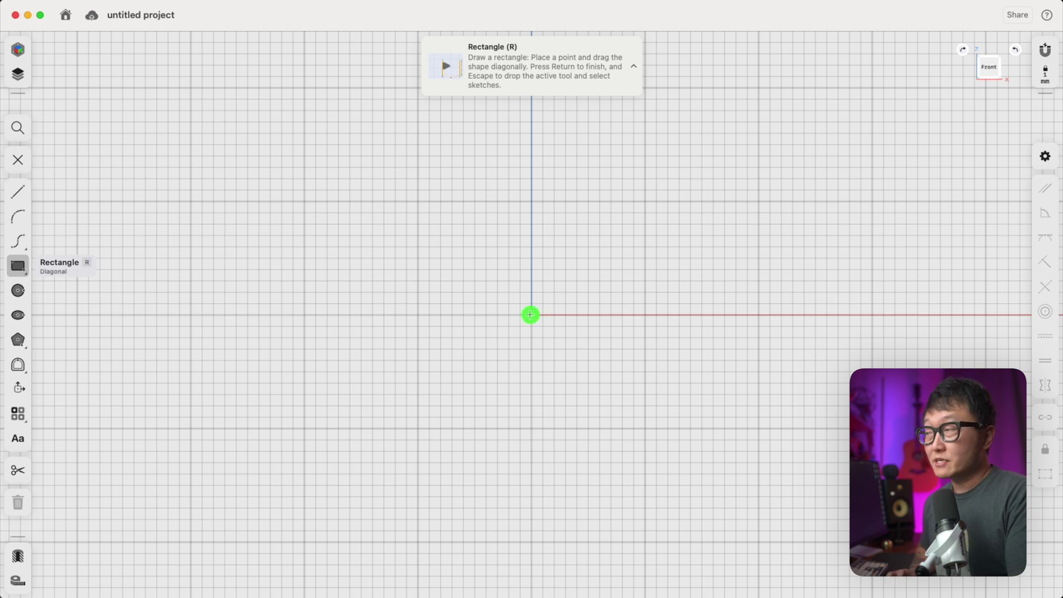
# Draw a small rectangle of about 16 × 4 mm from the origin and zoom out
pyautogui.moveTo(530, 315); pyautogui.dragTo(892, 413)
pyautogui.scroll(-10, 712, 357)
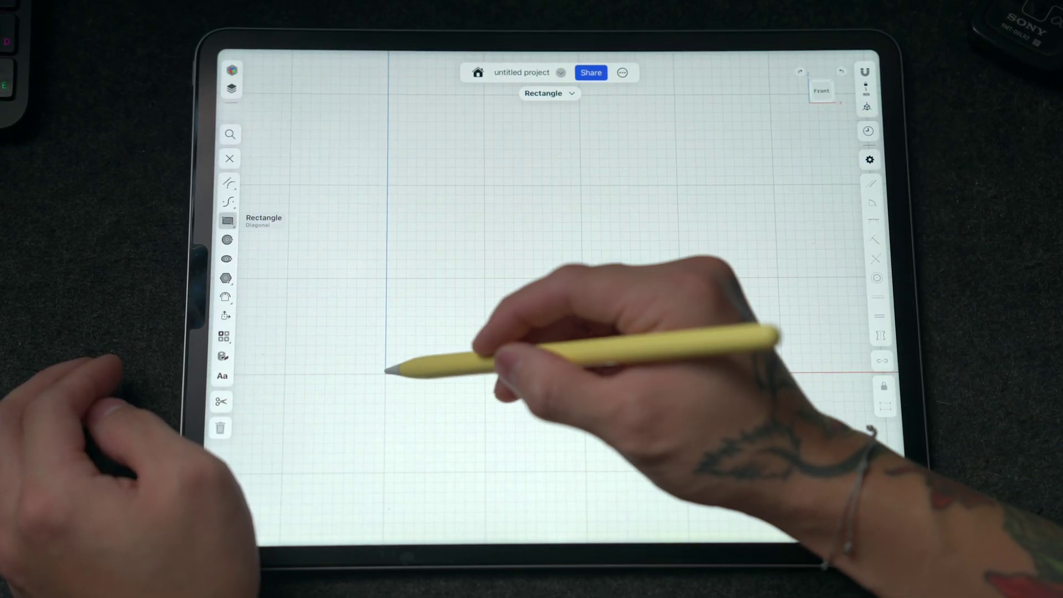
# Draw a rectangle up from the origin, then add several loose line segments below and inside it
pyautogui.moveTo(386, 373)
pyautogui.mouseDown()
pyautogui.moveTo(620, 201)
pyautogui.moveTo(779, 141)
pyautogui.mouseUp()
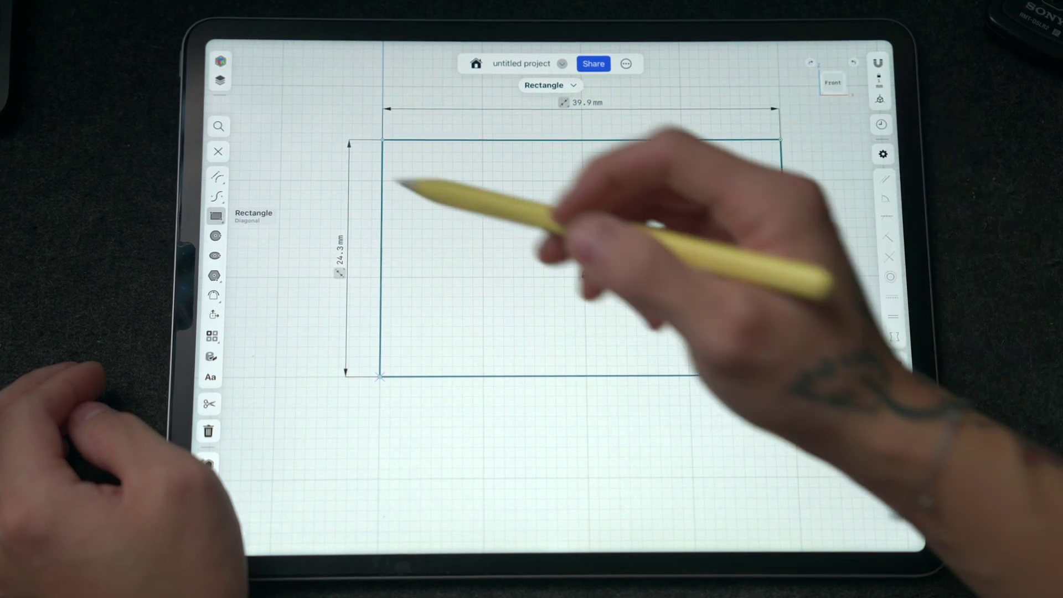
pyautogui.click(217, 176)
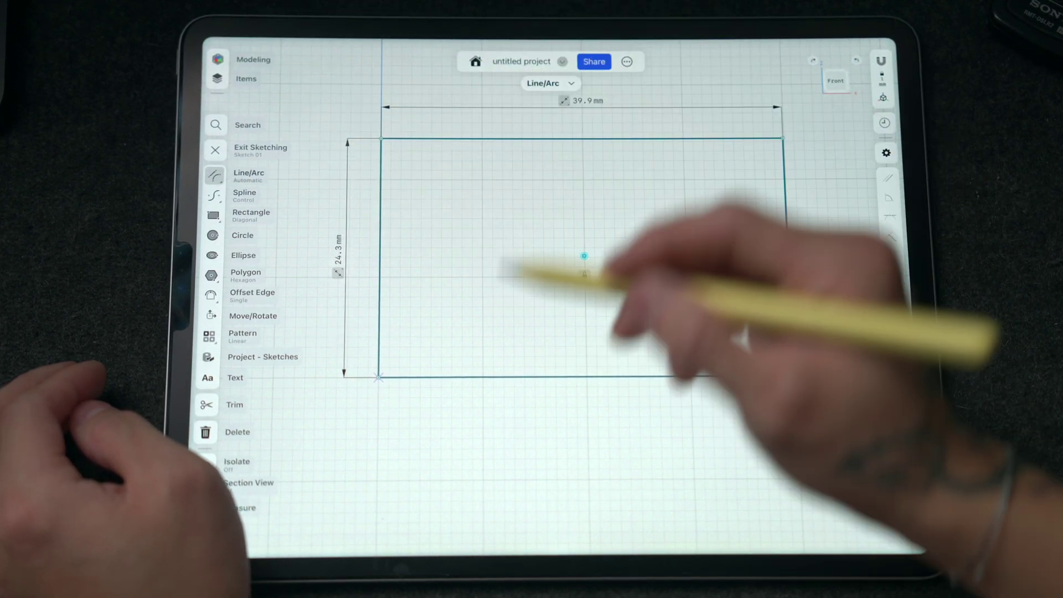
pyautogui.moveTo(411, 475); pyautogui.dragTo(473, 421)
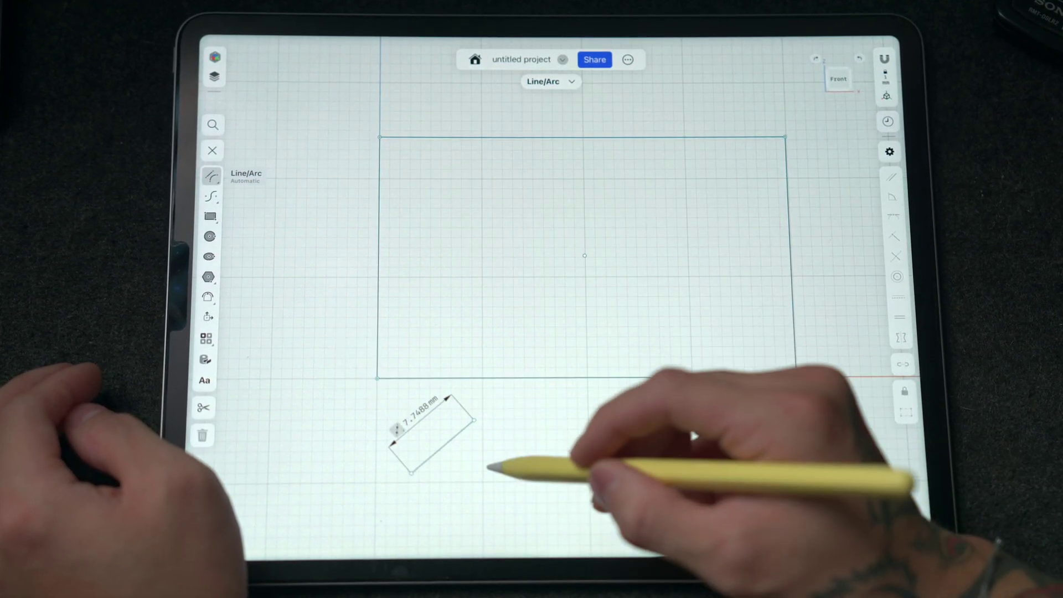
pyautogui.moveTo(488, 475)
pyautogui.mouseDown()
pyautogui.moveTo(598, 450)
pyautogui.moveTo(636, 427)
pyautogui.moveTo(643, 402)
pyautogui.mouseUp()
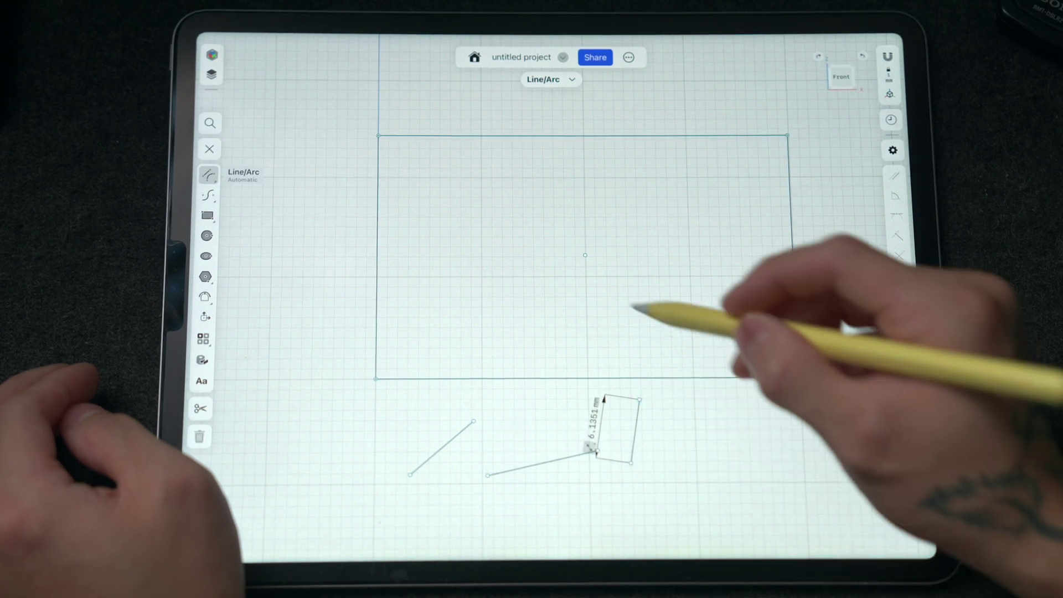
pyautogui.moveTo(580, 242); pyautogui.dragTo(544, 318)
pyautogui.moveTo(680, 238); pyautogui.dragTo(662, 326)
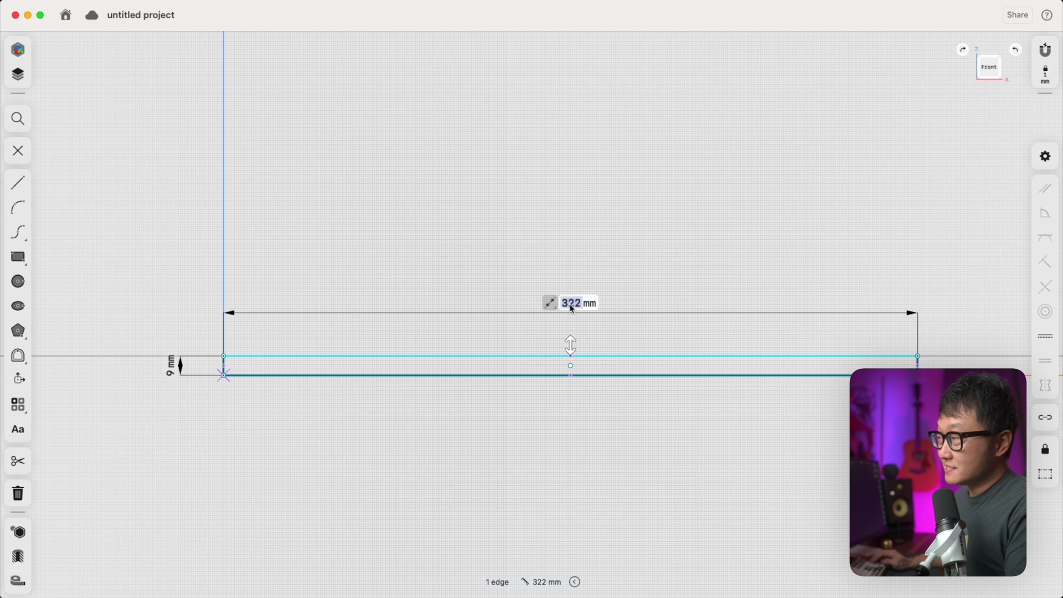
# Dimension the rectangle to 600 mm long and 20 mm tall, then finish the sketch
pyautogui.press('Return')
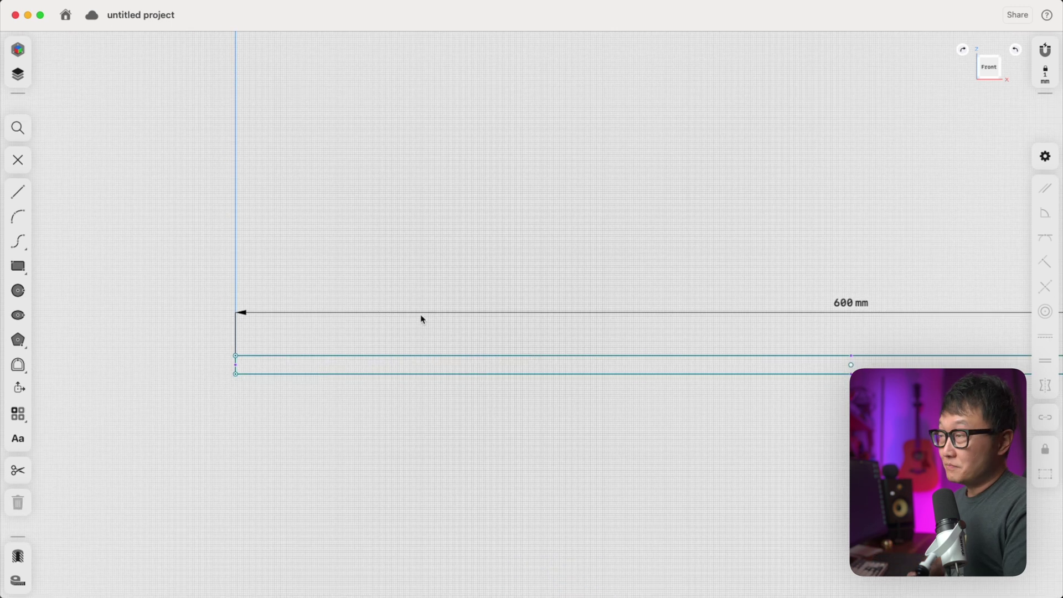
pyautogui.click(239, 365)
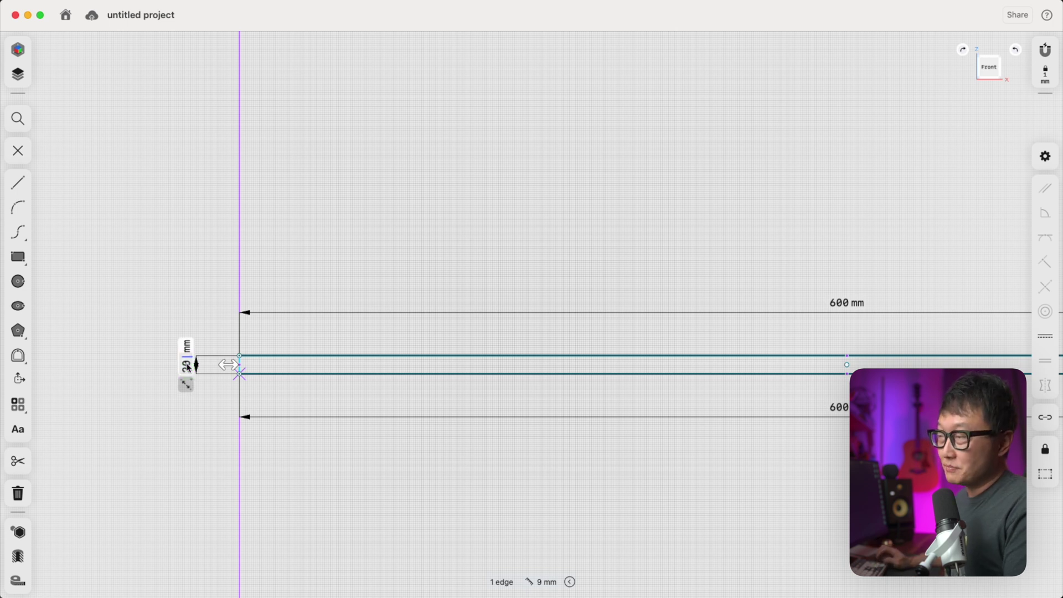
pyautogui.write('20')
pyautogui.press('Return')
pyautogui.scroll(-5, 188, 367)
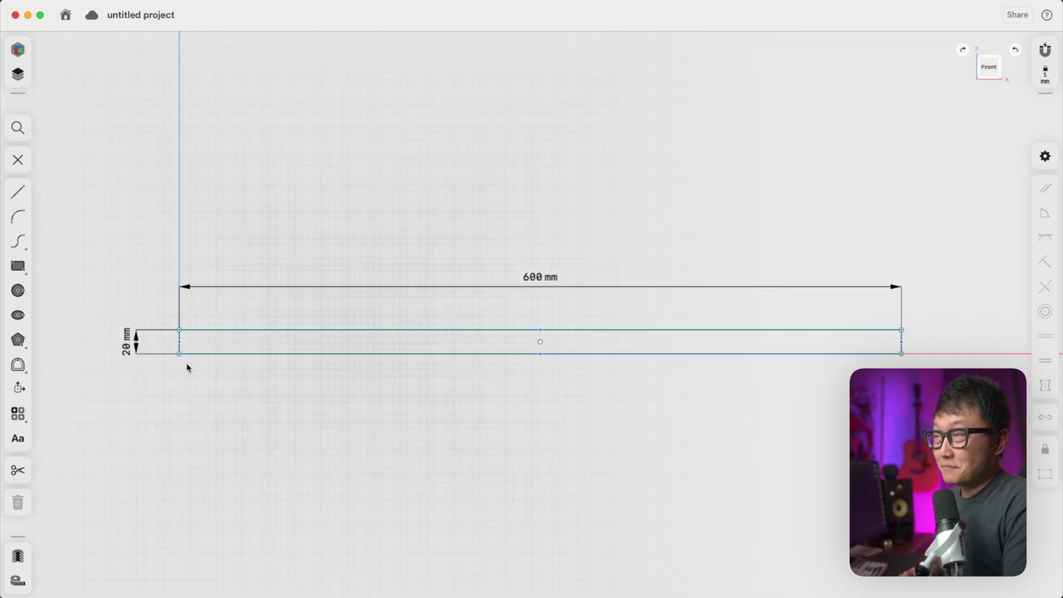
pyautogui.click(18, 161)
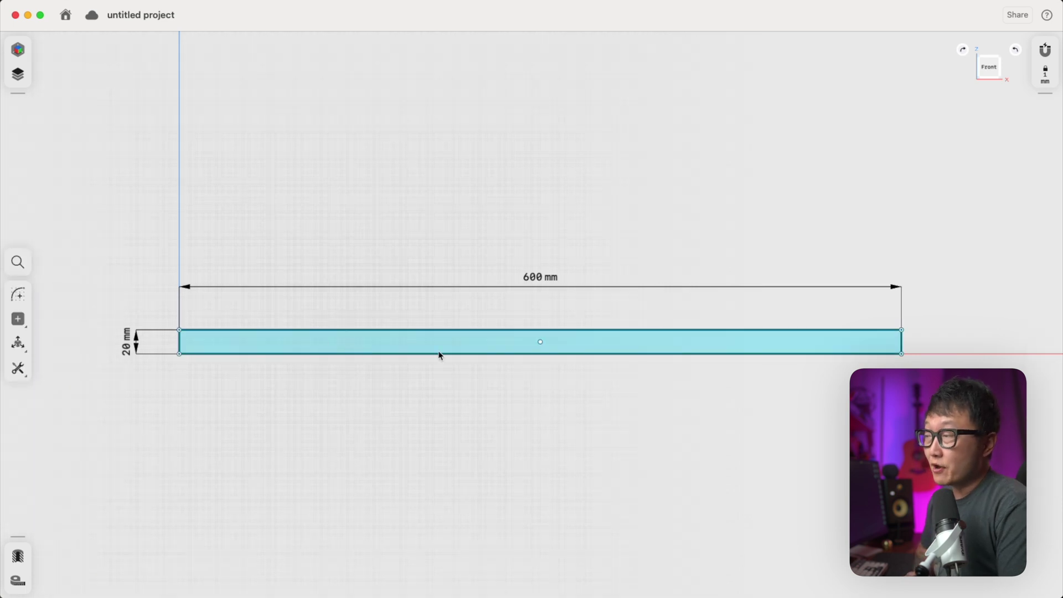
pyautogui.scroll(5, 441, 339)
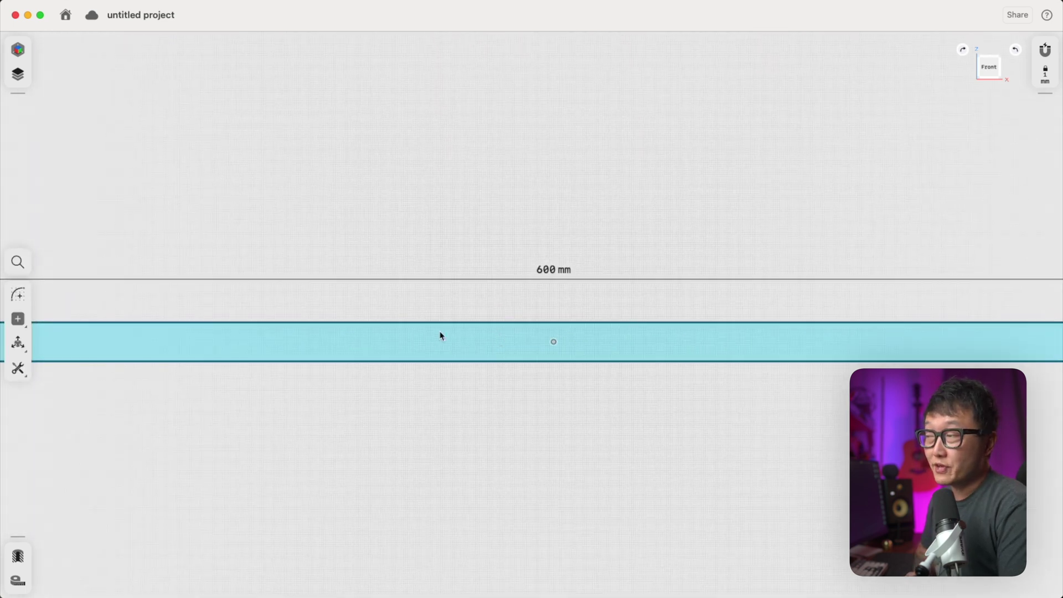
pyautogui.hscroll(-5, 427, 339)
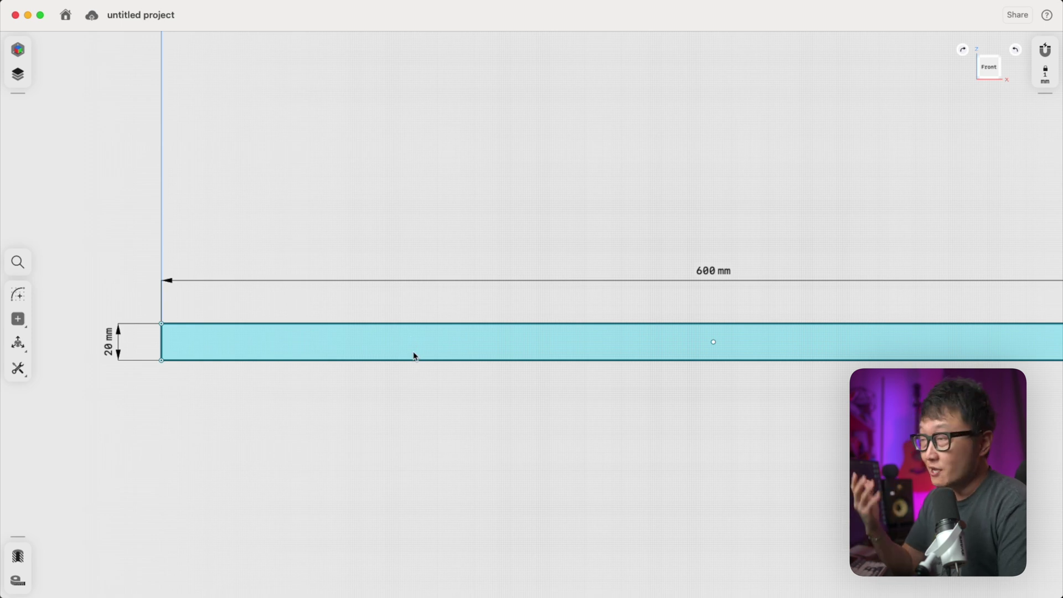
pyautogui.hscroll(-3, 413, 357)
pyautogui.scroll(2, 398, 346)
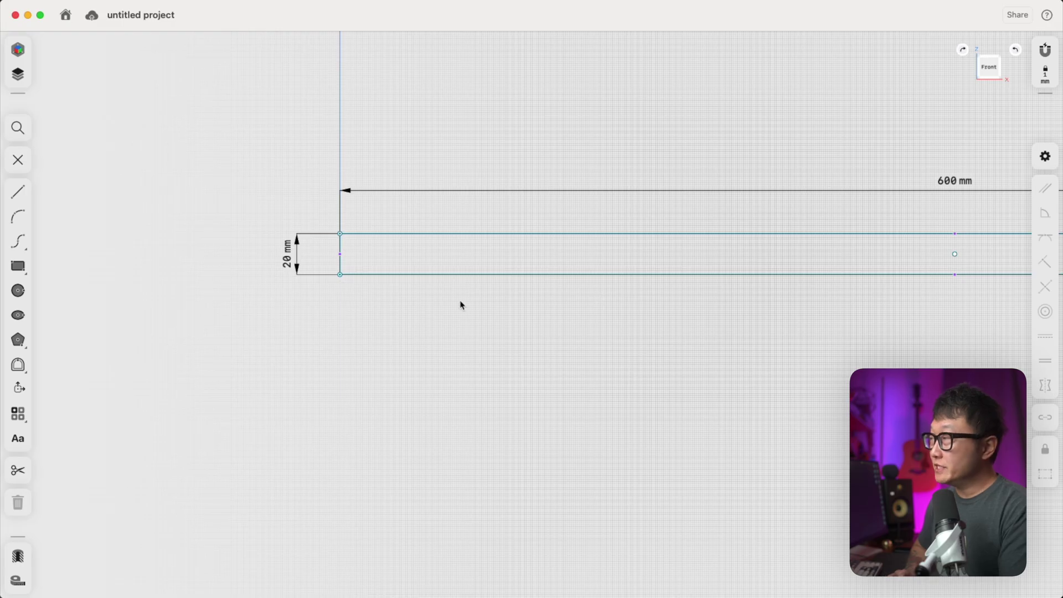
# Orbit into a 3D view and toggle Sketch plane 01's visibility in Items, leaving it shown
pyautogui.moveTo(987, 74)
pyautogui.mouseDown()
pyautogui.moveTo(989, 61)
pyautogui.moveTo(964, 84)
pyautogui.mouseUp()
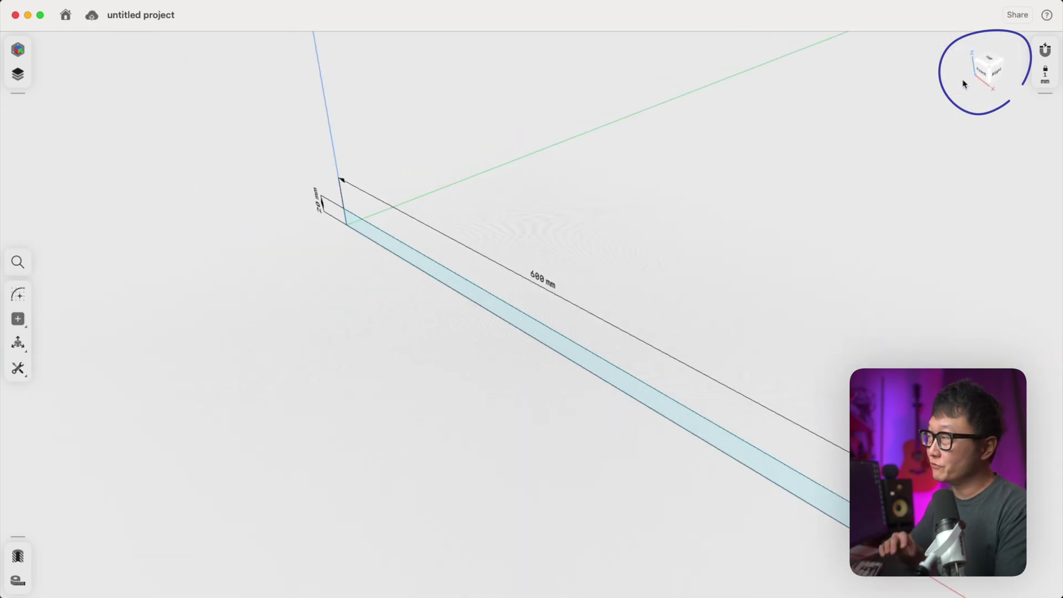
pyautogui.moveTo(379, 336)
pyautogui.mouseDown(button='right')
pyautogui.moveTo(520, 339)
pyautogui.moveTo(394, 356)
pyautogui.moveTo(386, 328)
pyautogui.mouseUp(button='right')
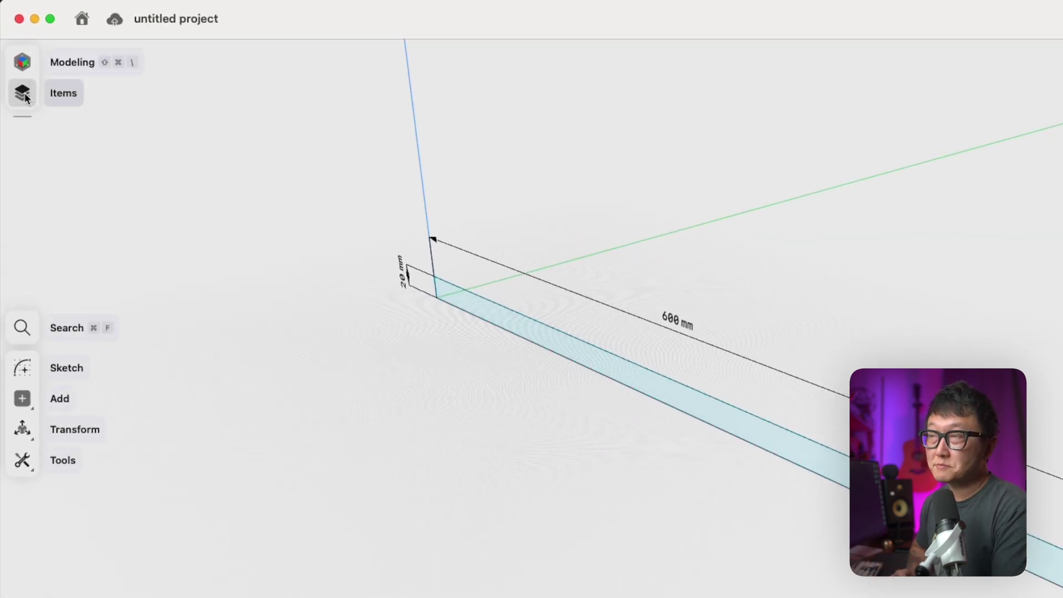
pyautogui.click(24, 94)
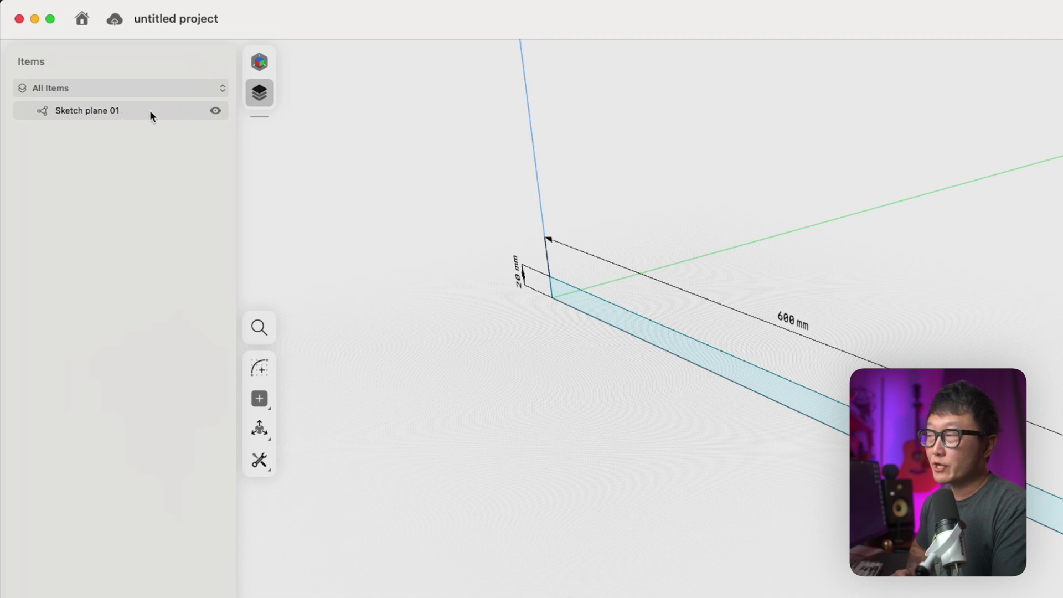
pyautogui.click(216, 112)
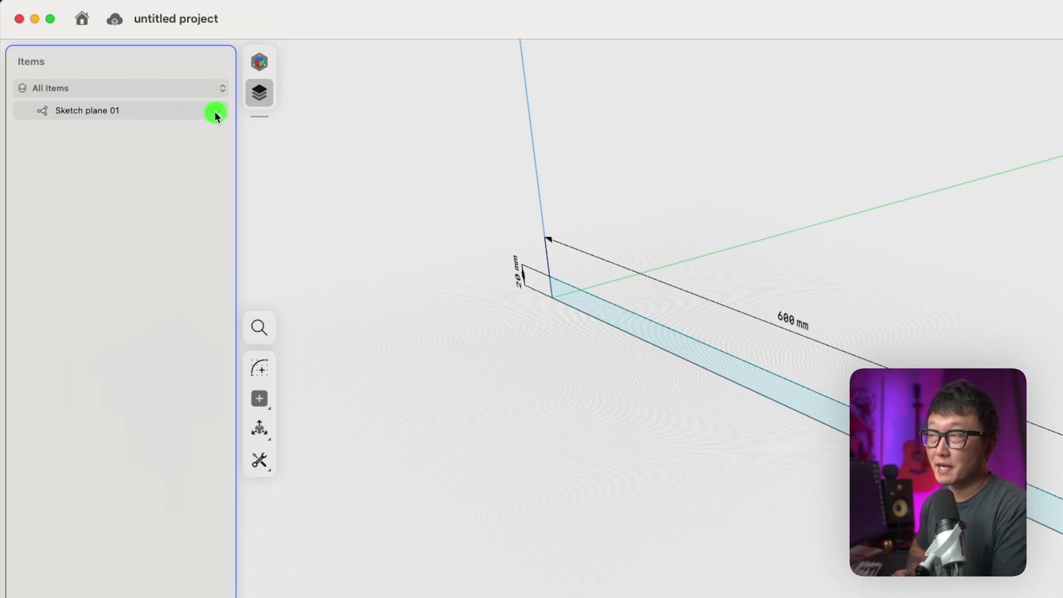
pyautogui.click(216, 113)
pyautogui.click(216, 113)
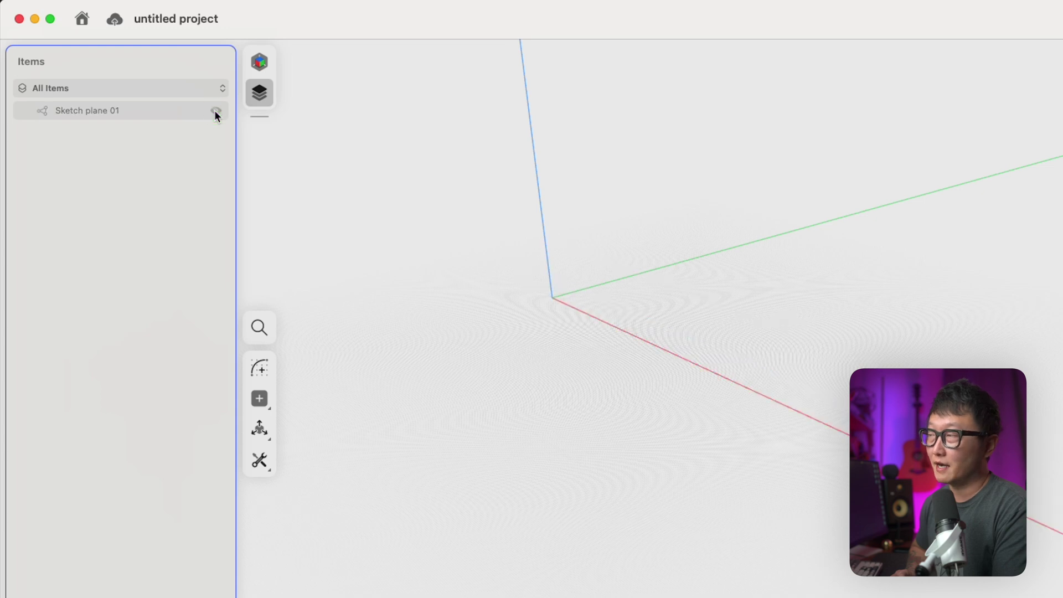
pyautogui.click(216, 113)
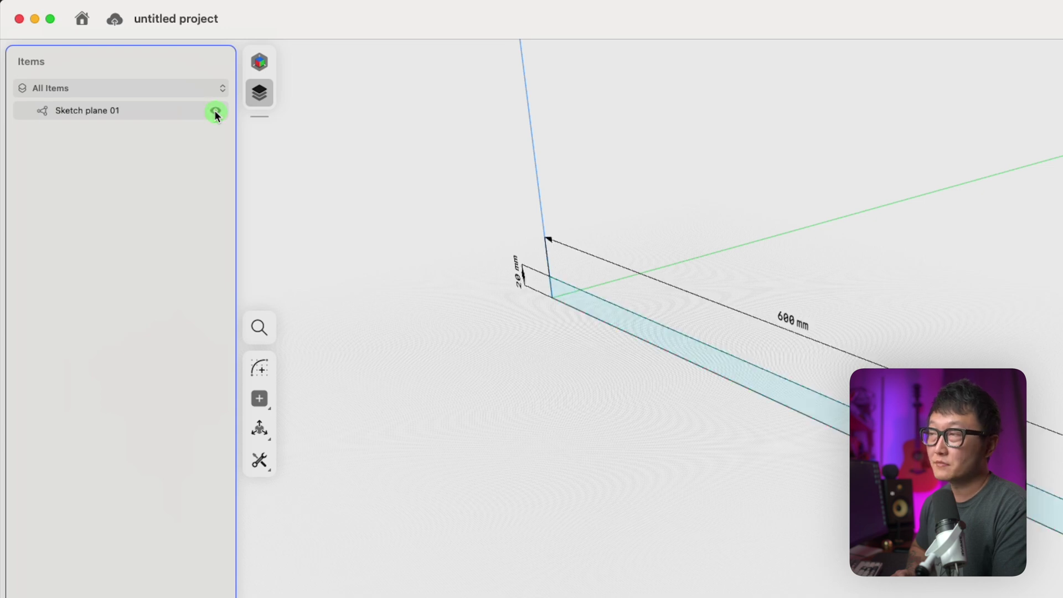
pyautogui.click(259, 93)
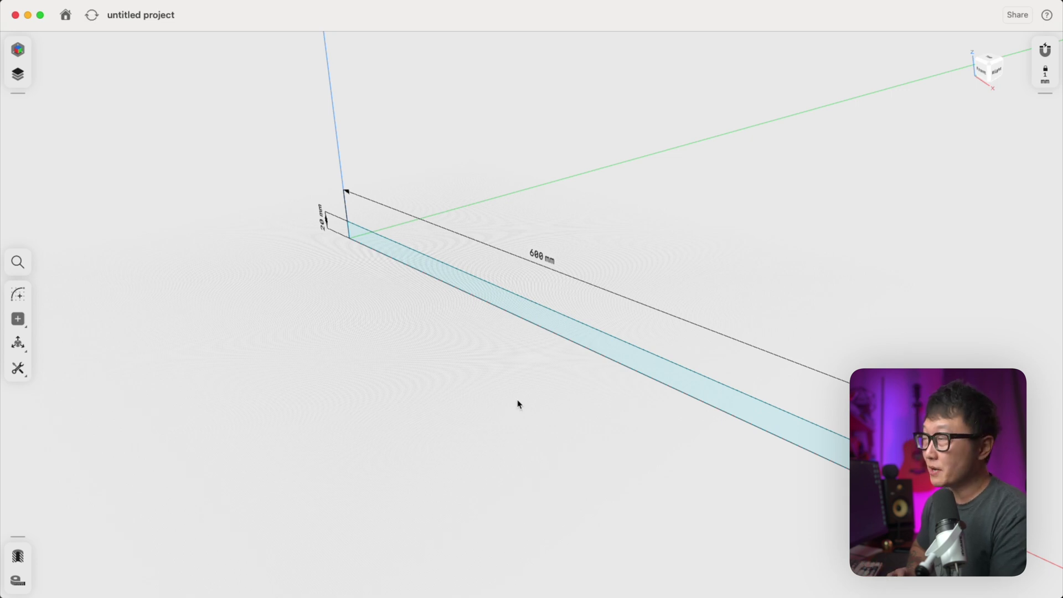
# Extrude the rectangle face 300 mm deep
pyautogui.click(557, 328)
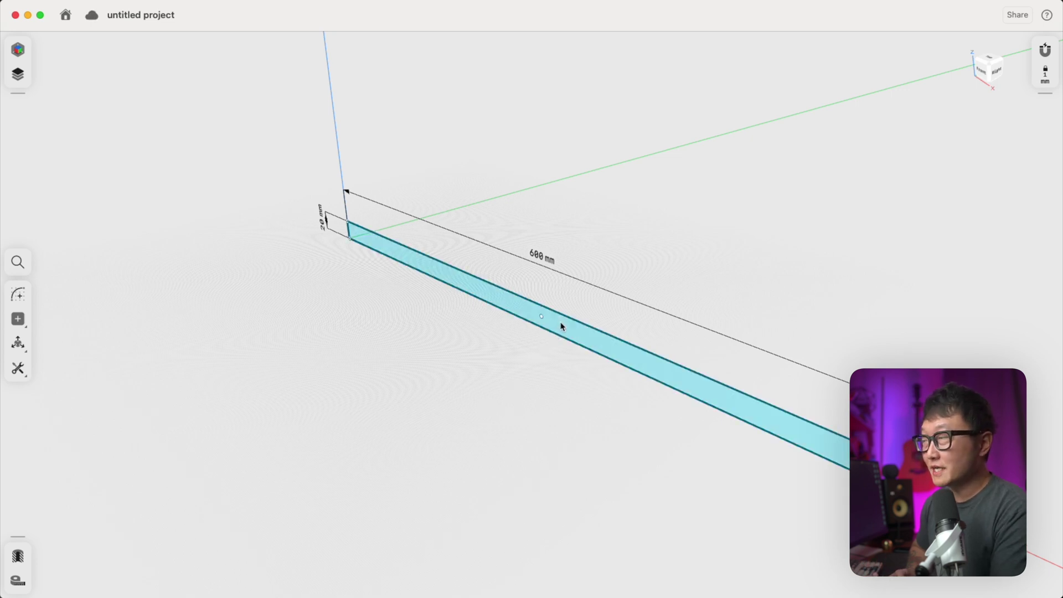
pyautogui.press('e')
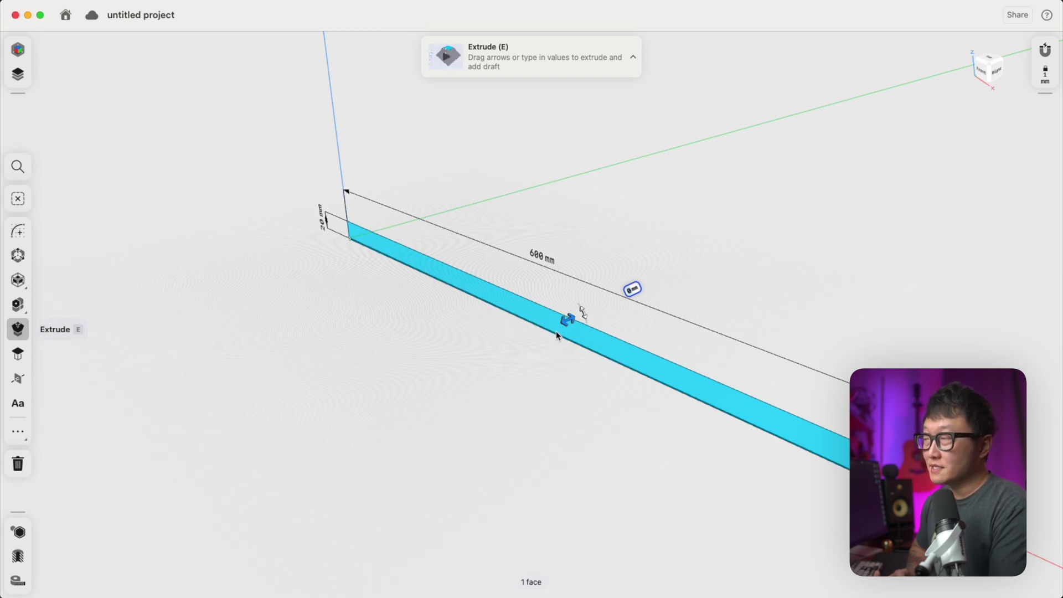
pyautogui.moveTo(569, 324); pyautogui.dragTo(700, 271)
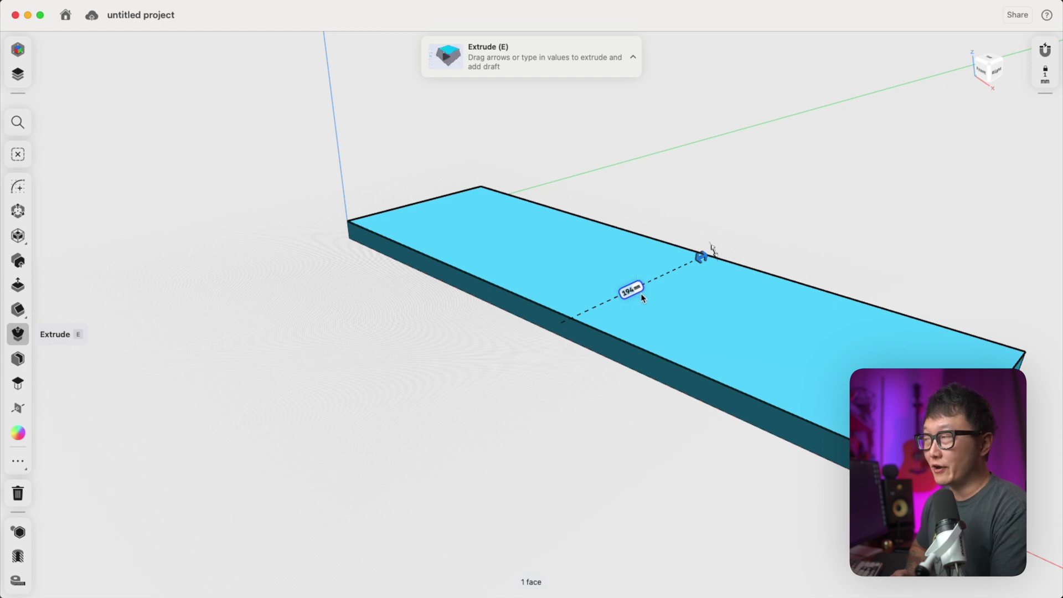
pyautogui.click(631, 291)
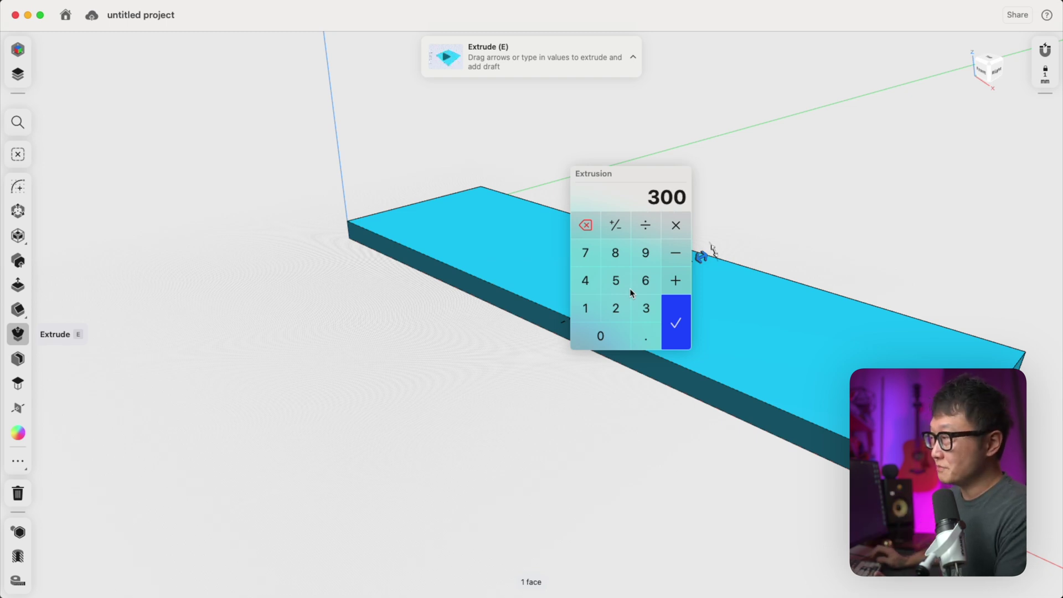
pyautogui.press('Return')
# Orbit to the slab's right side, try a draft angle, then deselect to finish the extrusion
pyautogui.scroll(5, 764, 230)
pyautogui.moveTo(766, 269); pyautogui.dragTo(698, 327, button='right')
pyautogui.scroll(-4, 699, 327)
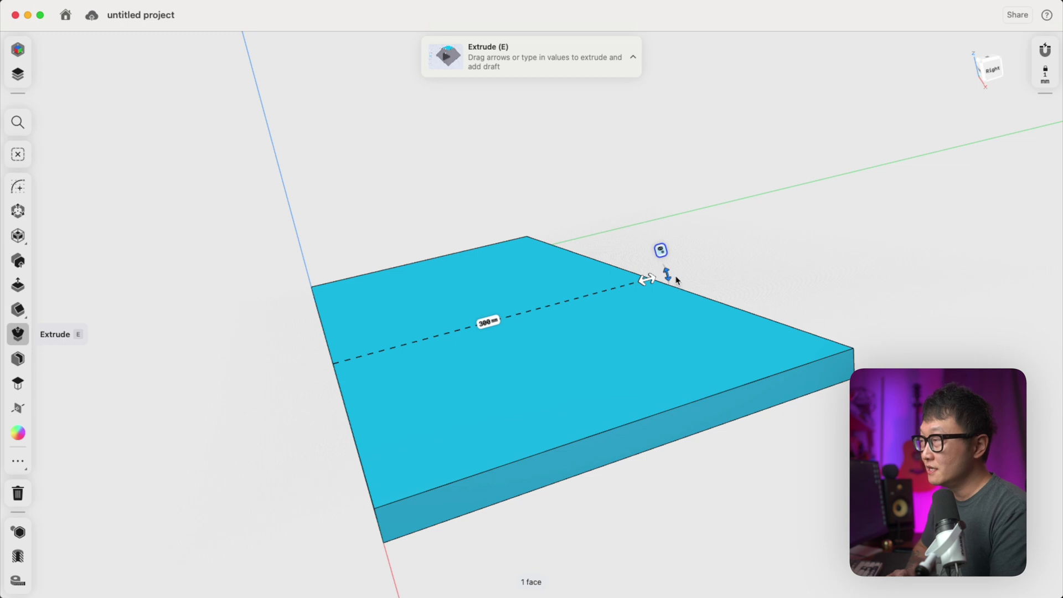
pyautogui.moveTo(667, 277)
pyautogui.mouseDown()
pyautogui.moveTo(666, 266)
pyautogui.moveTo(681, 284)
pyautogui.moveTo(680, 274)
pyautogui.mouseUp()
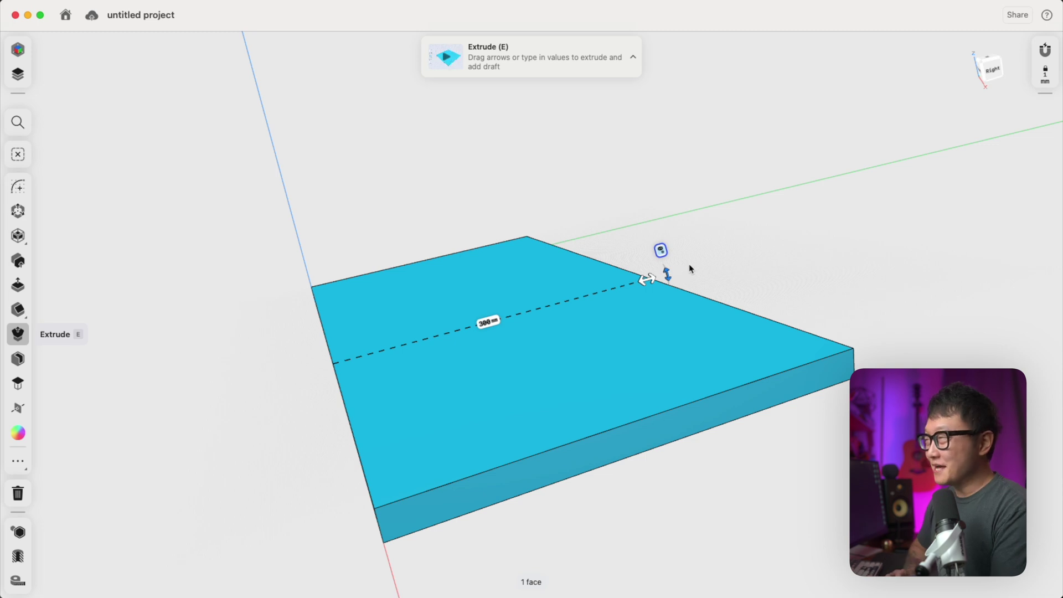
pyautogui.click(801, 239)
pyautogui.hscroll(10, 801, 239)
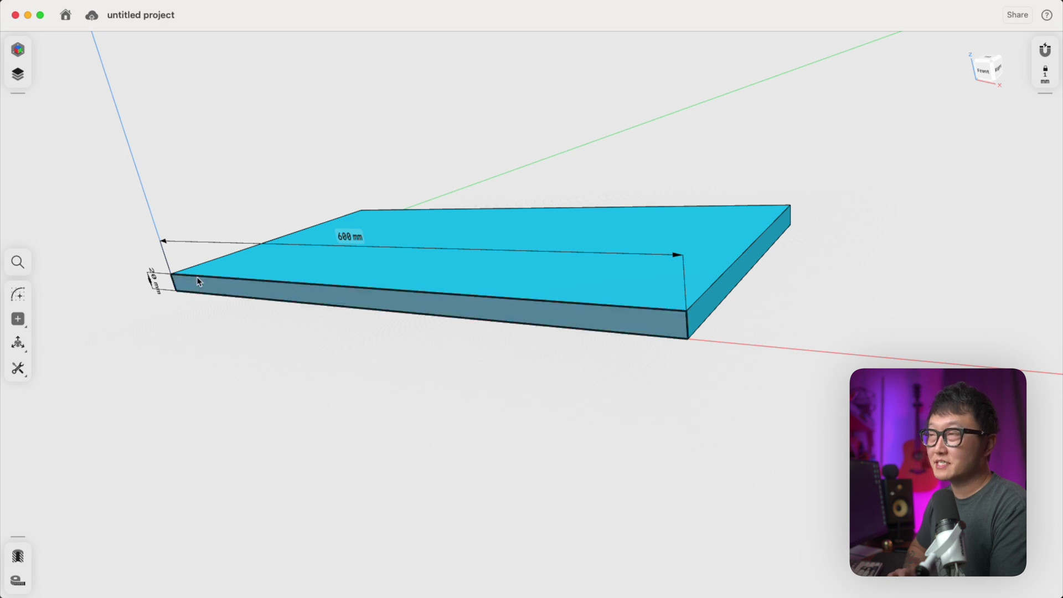
# Check Body 01 by toggling its visibility, then start a sketch on the slab's end face
pyautogui.click(25, 78)
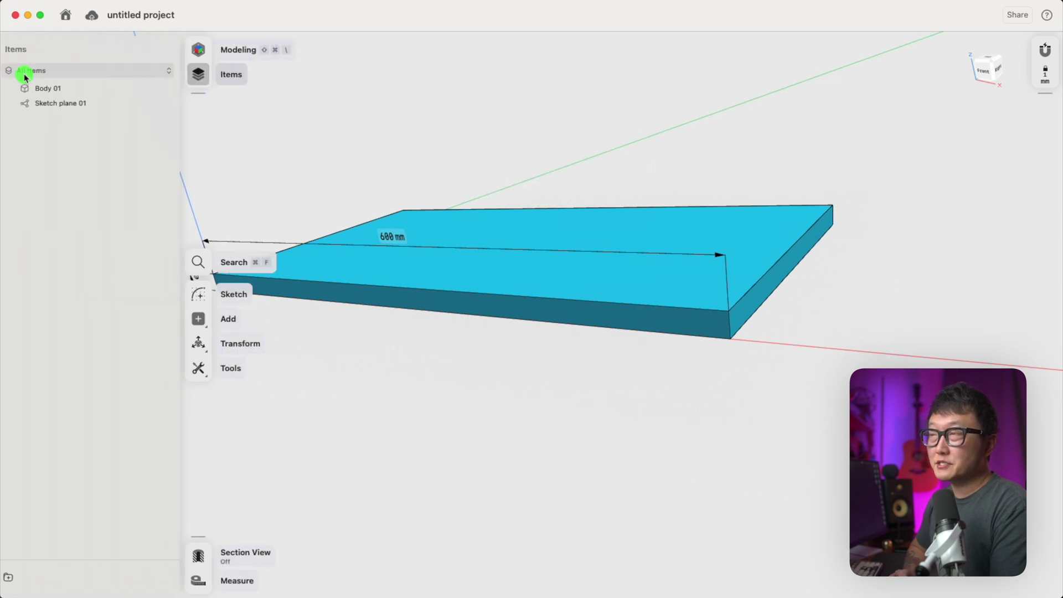
pyautogui.click(104, 89)
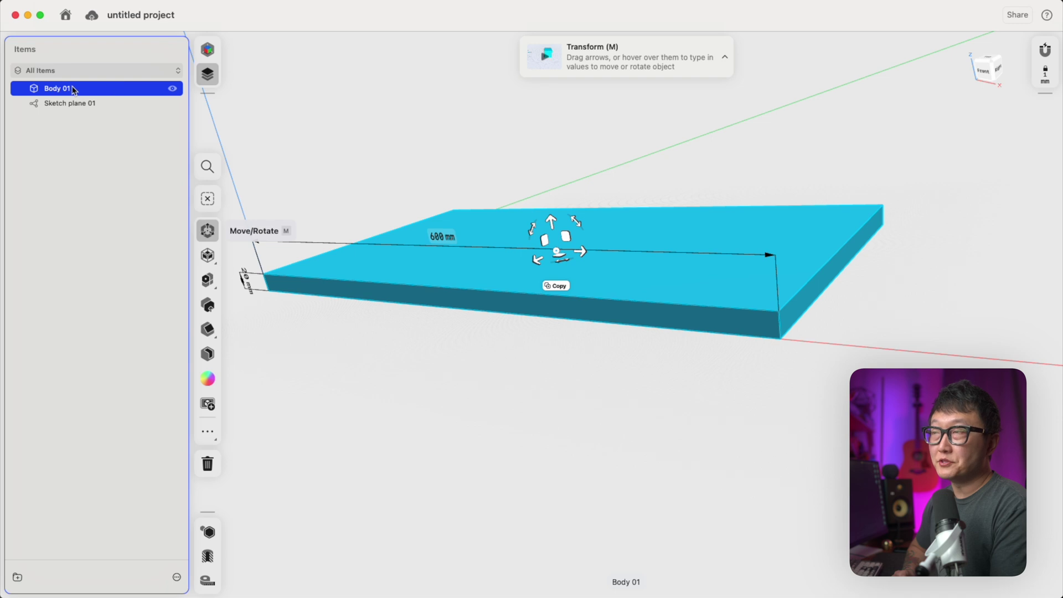
pyautogui.click(173, 90)
pyautogui.click(174, 90)
pyautogui.click(174, 90)
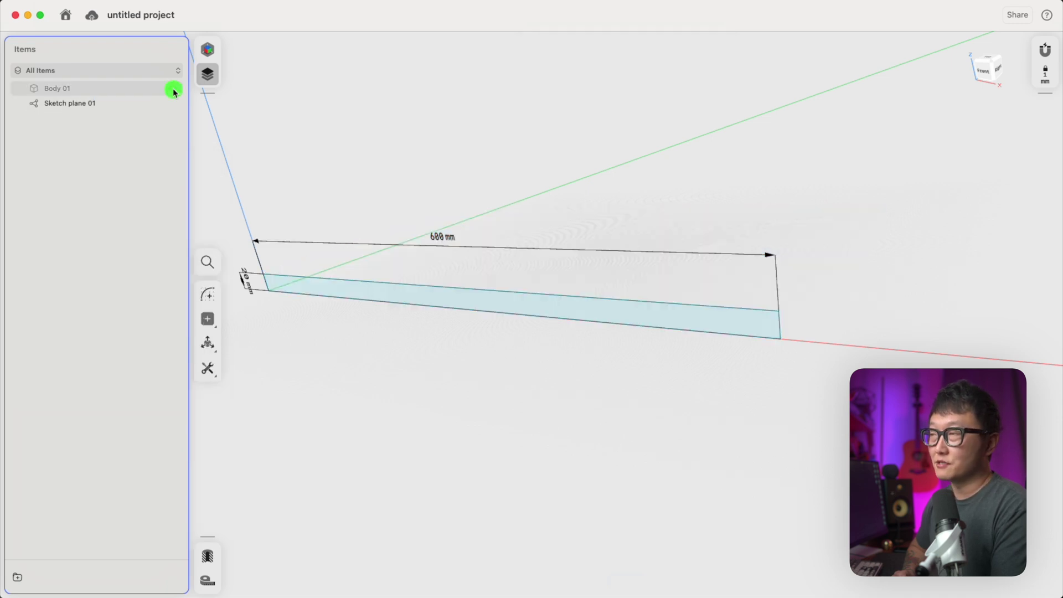
pyautogui.click(174, 90)
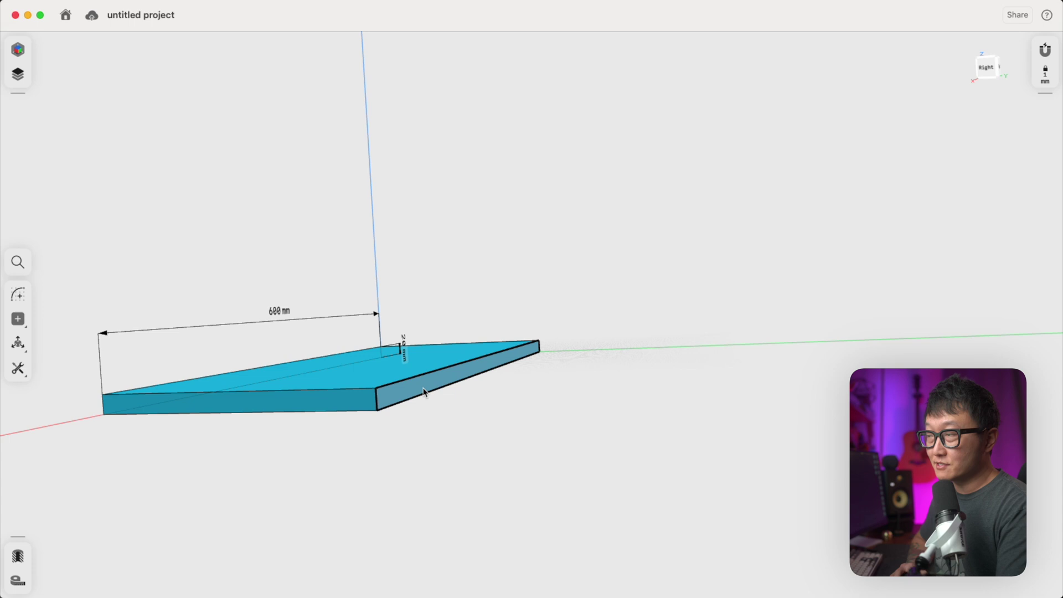
pyautogui.click(424, 392)
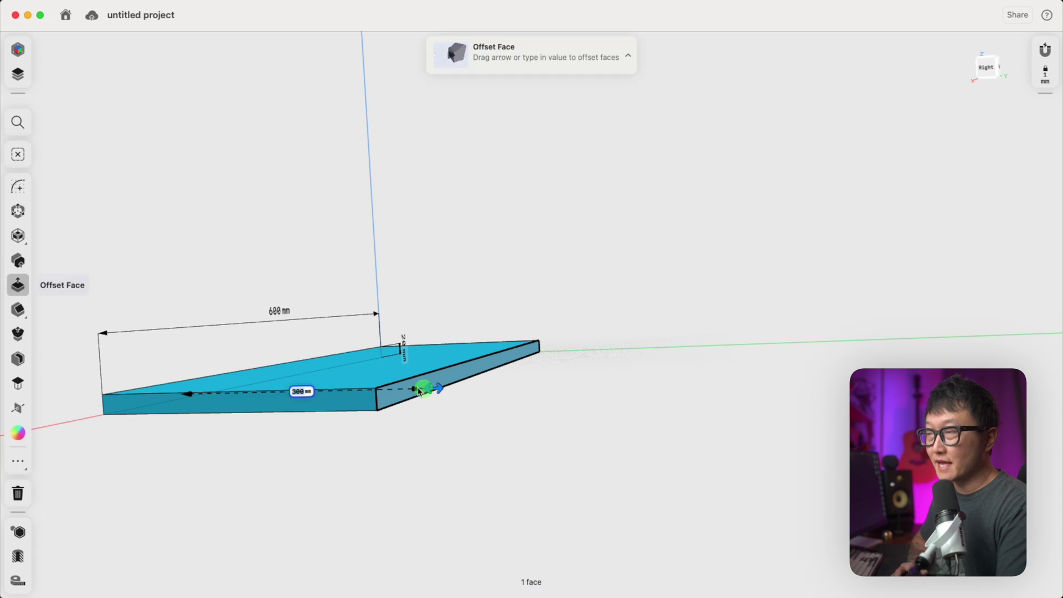
pyautogui.click(20, 187)
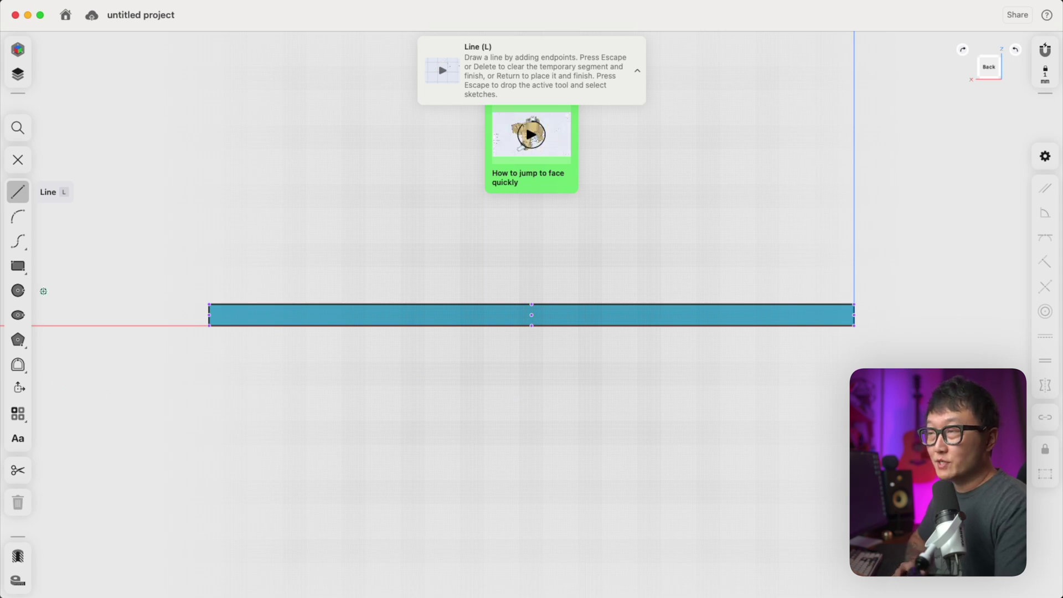
# Draw a rectangle from the end face's bottom edge near its left end
pyautogui.click(19, 267)
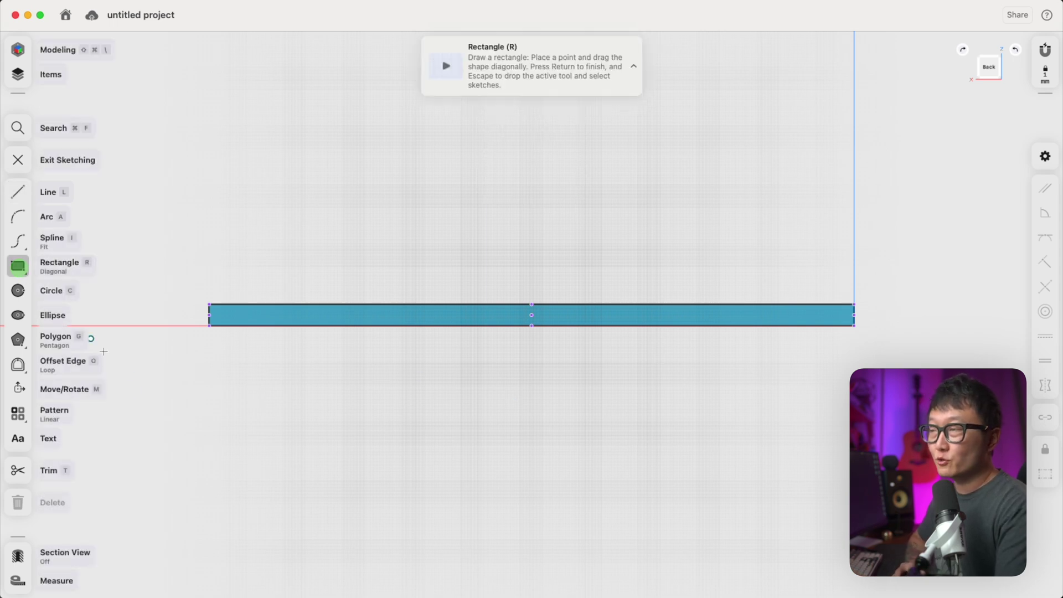
pyautogui.scroll(5, 182, 363)
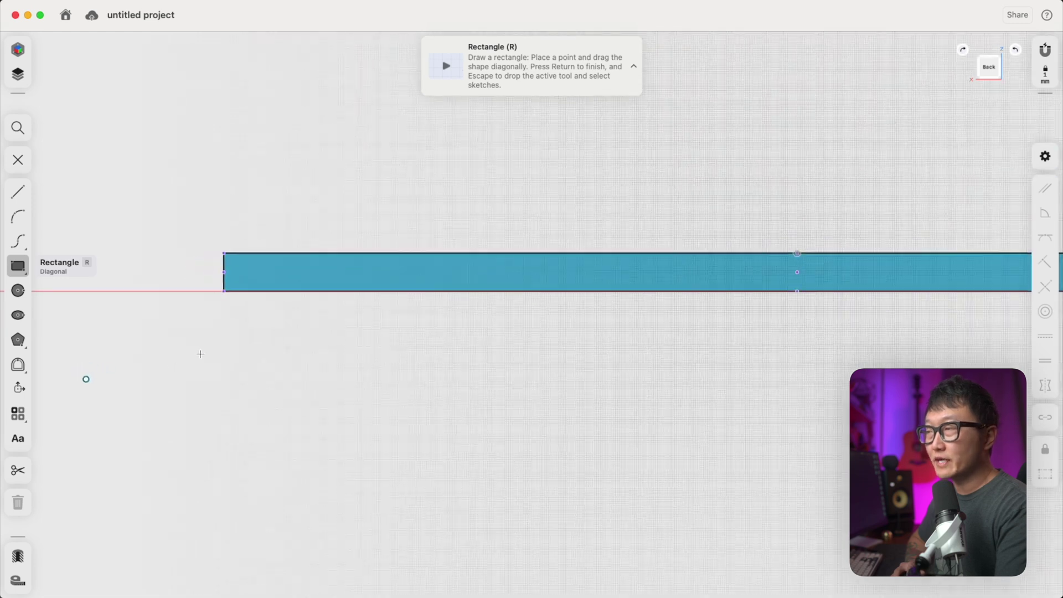
pyautogui.scroll(5, 211, 350)
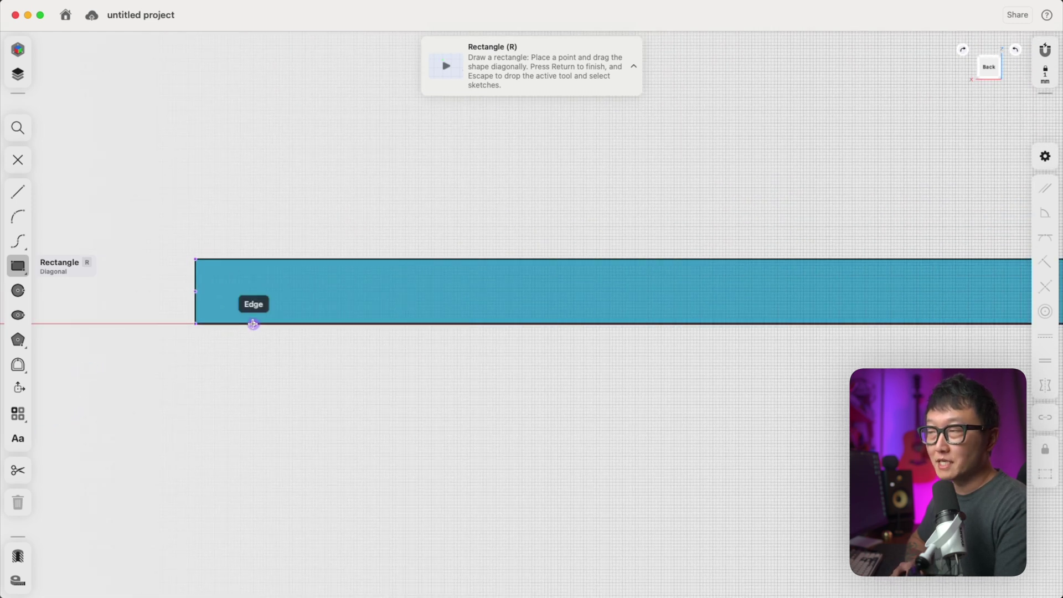
pyautogui.click(253, 324)
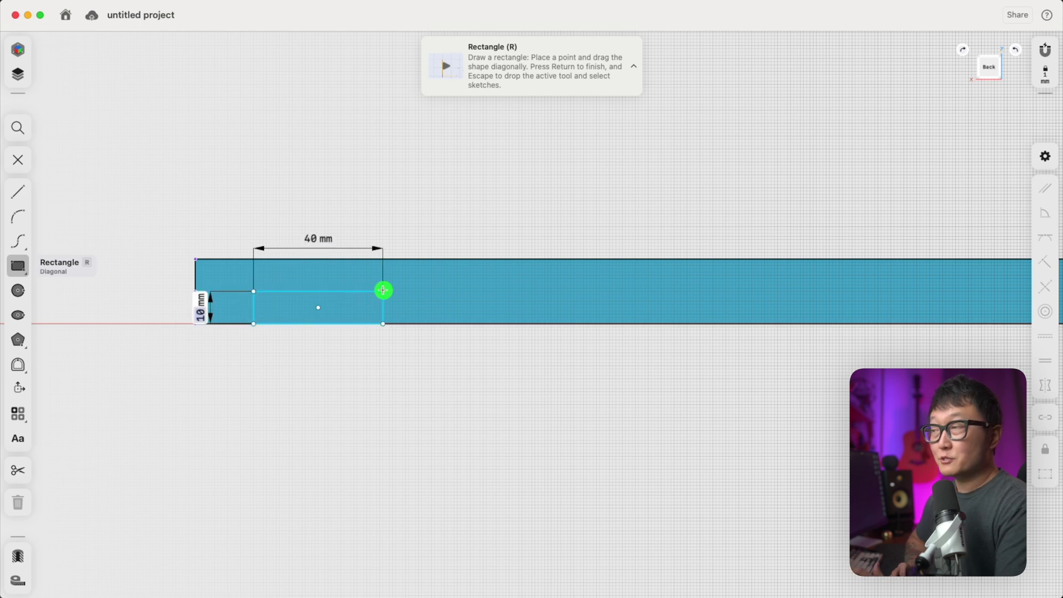
pyautogui.click(382, 290)
pyautogui.press('Escape')
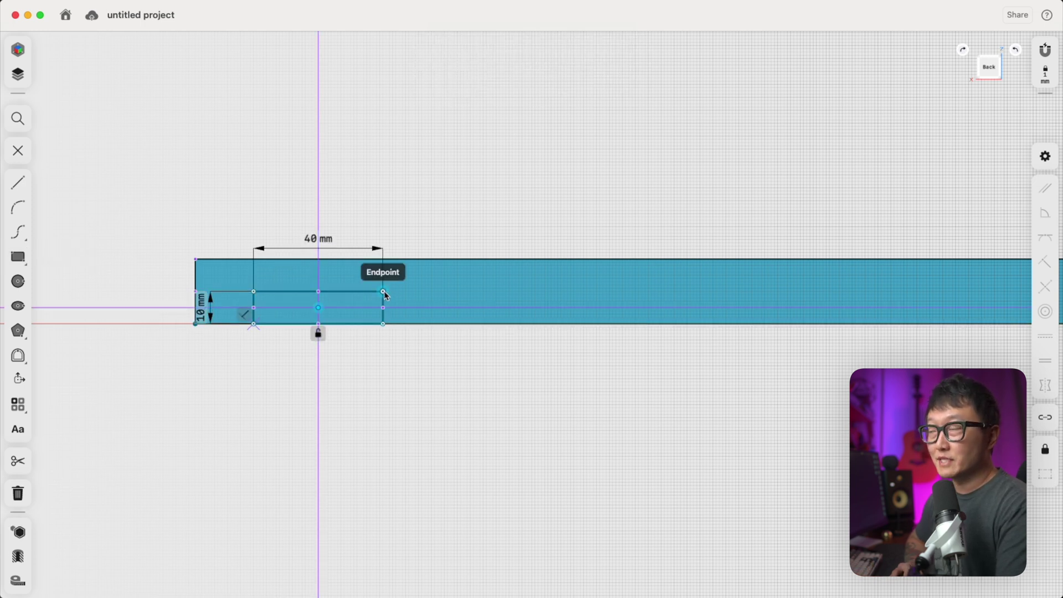
# Set the rectangle's width to 20 mm and its height to 6 mm
pyautogui.click(319, 241)
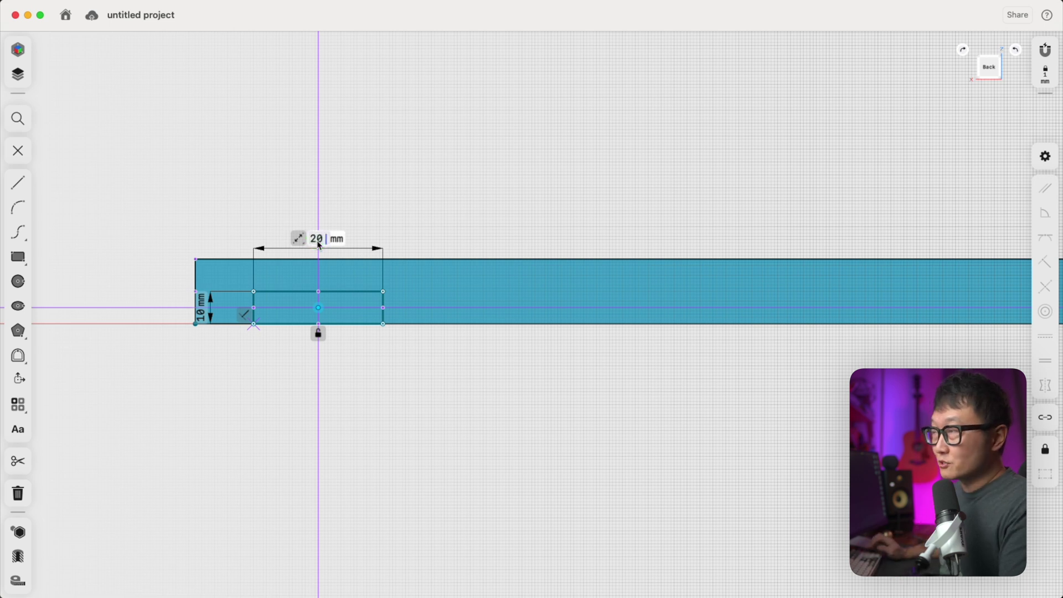
pyautogui.press('Return')
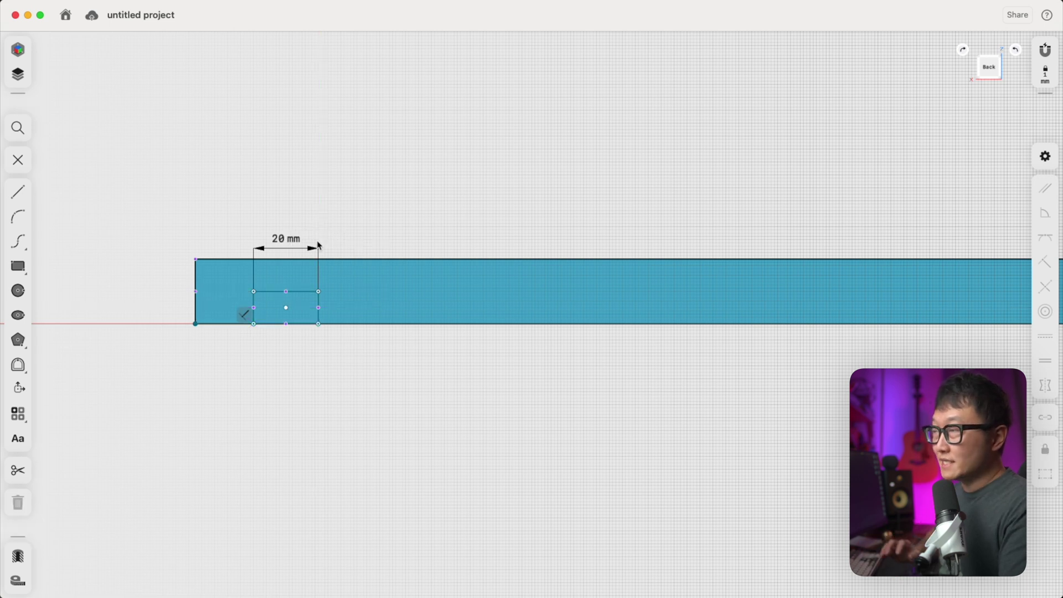
pyautogui.click(250, 306)
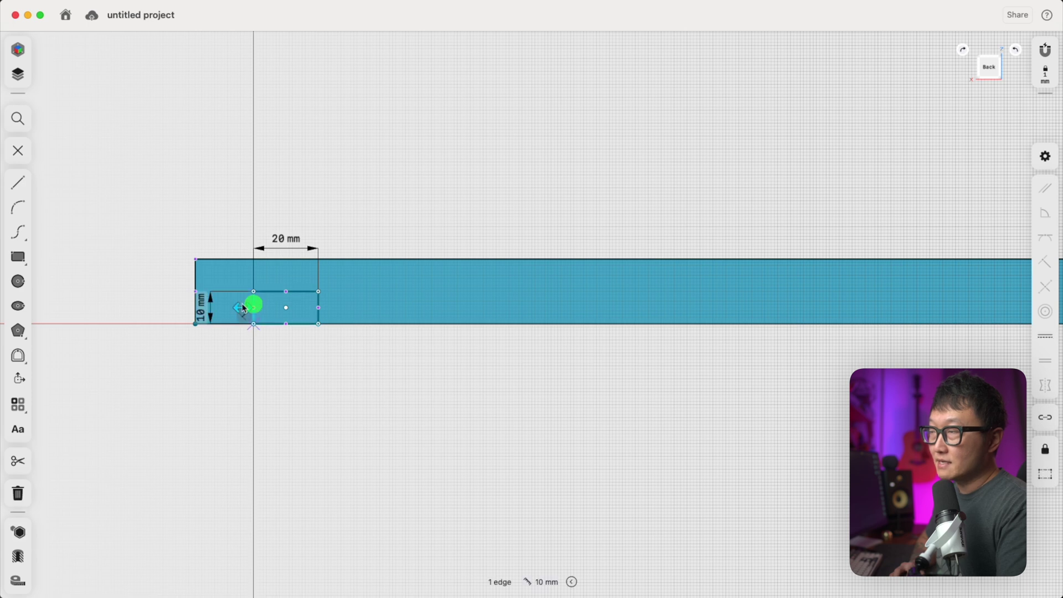
pyautogui.click(203, 305)
pyautogui.write('6')
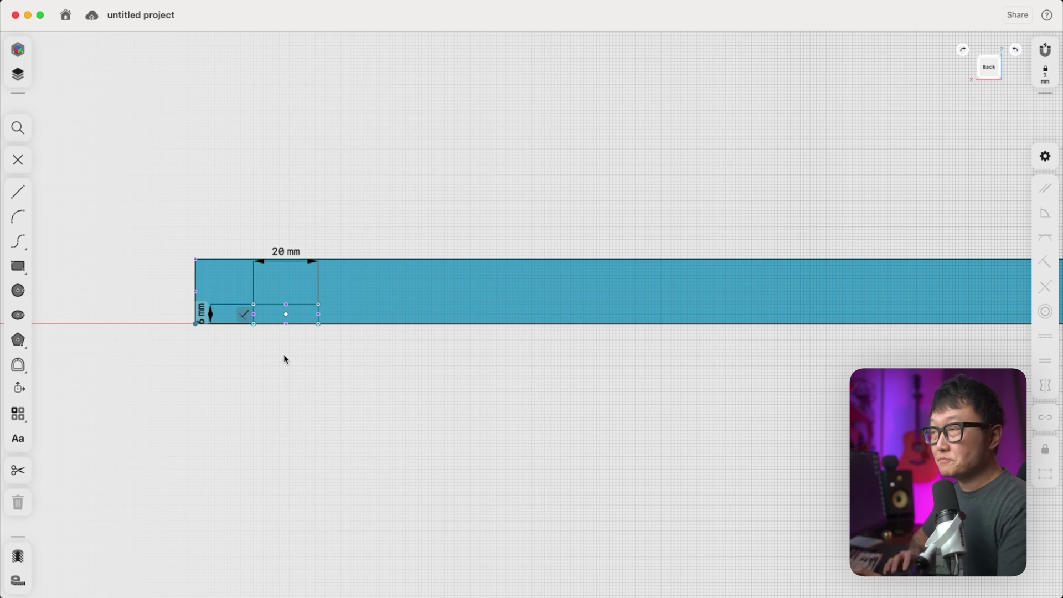
# Space the rectangle's lower-left corner 100 mm from the face's left edge
pyautogui.press('shift')
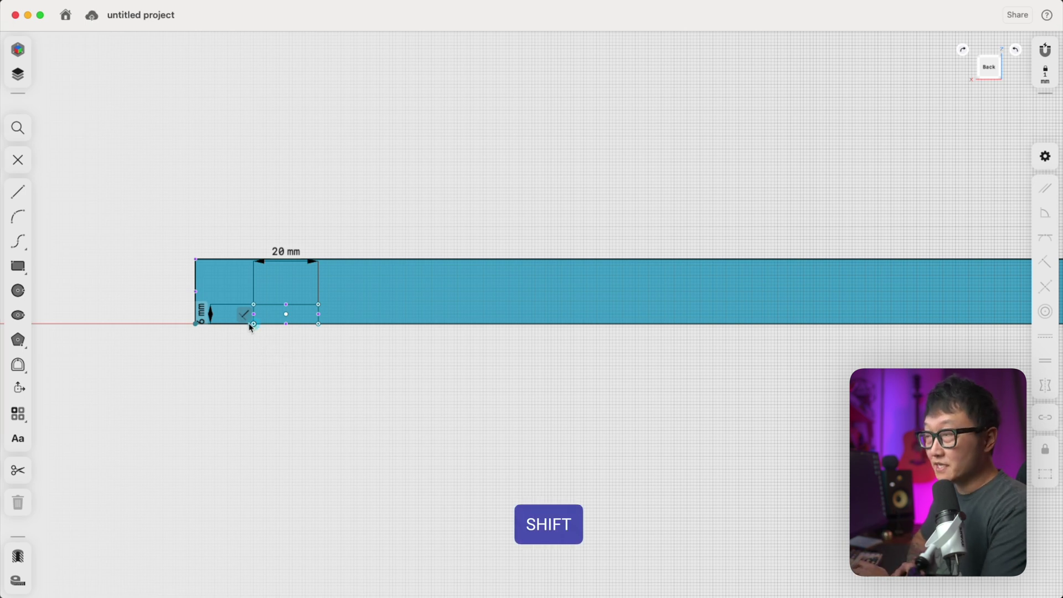
pyautogui.keyDown('shift'); pyautogui.click(255, 320); pyautogui.keyUp('shift')
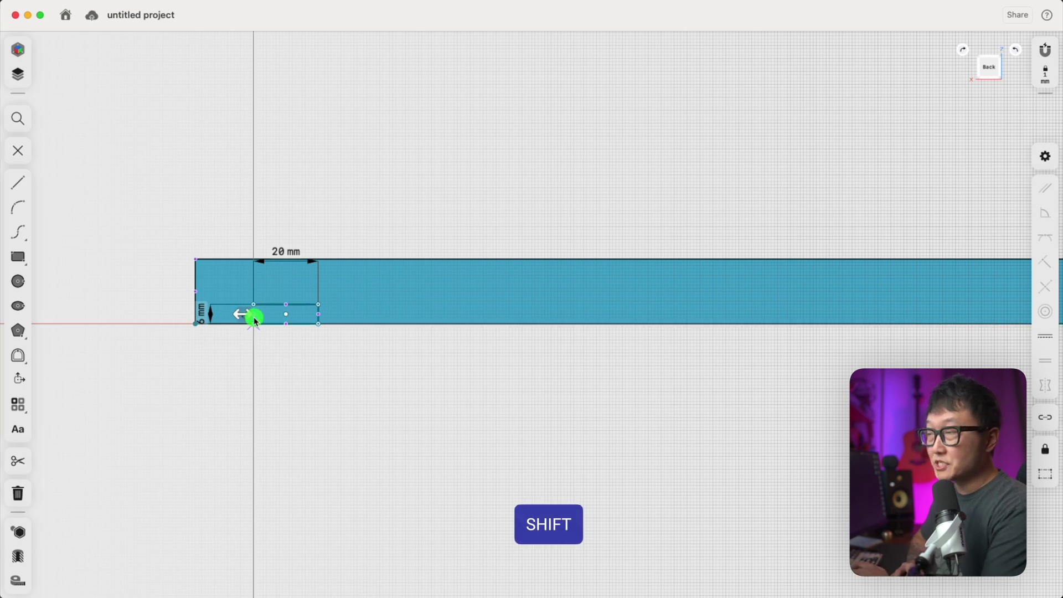
pyautogui.keyDown('shift'); pyautogui.click(196, 276); pyautogui.keyUp('shift')
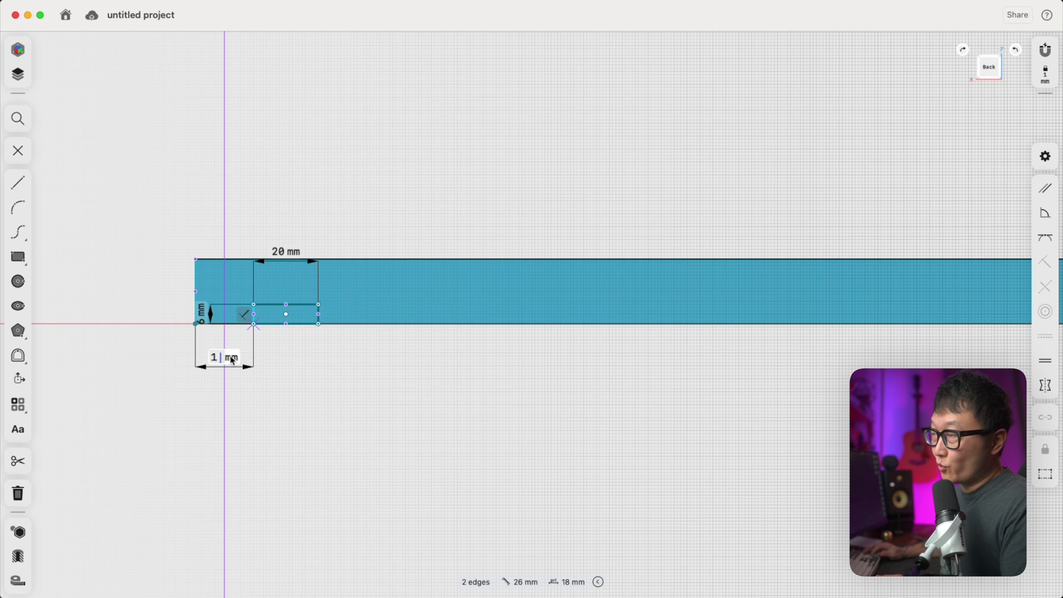
pyautogui.press('Return')
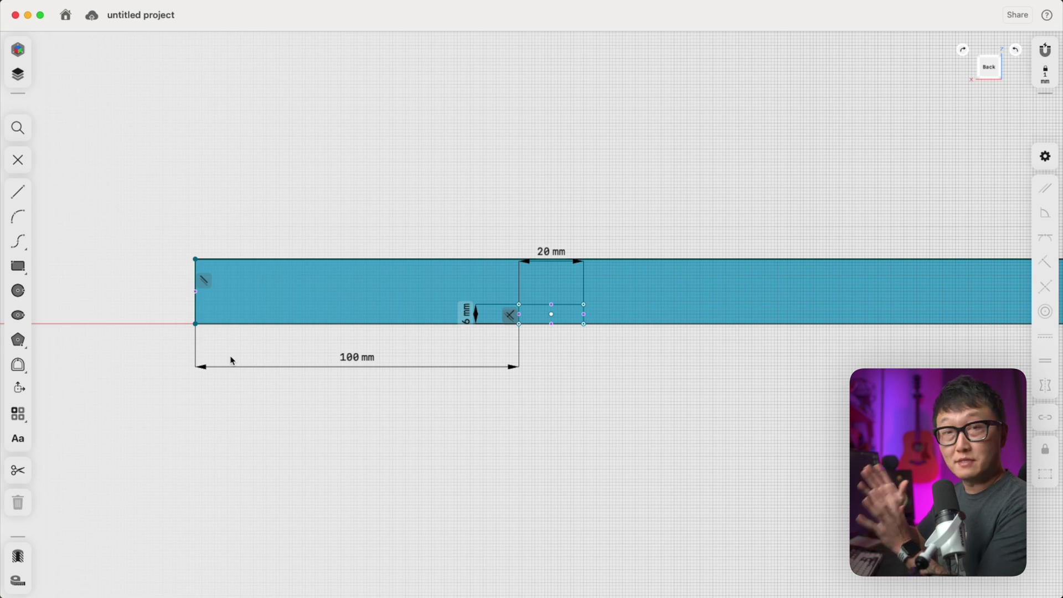
# Draw a second rectangle on the bottom edge, right of the first, sized 20 mm by 6 mm
pyautogui.click(22, 270)
pyautogui.hscroll(10, 608, 347)
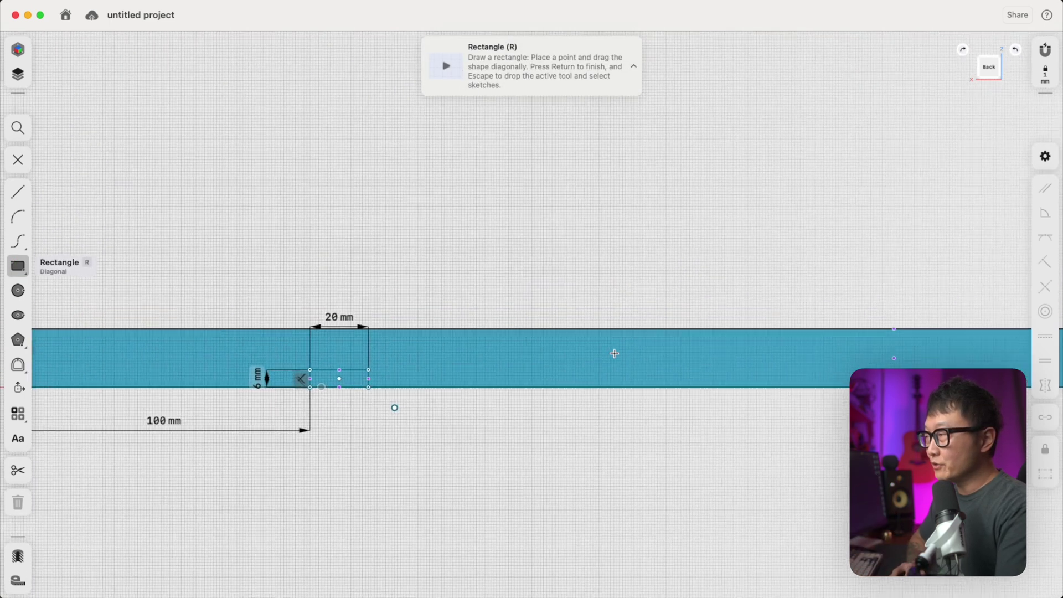
pyautogui.click(569, 387)
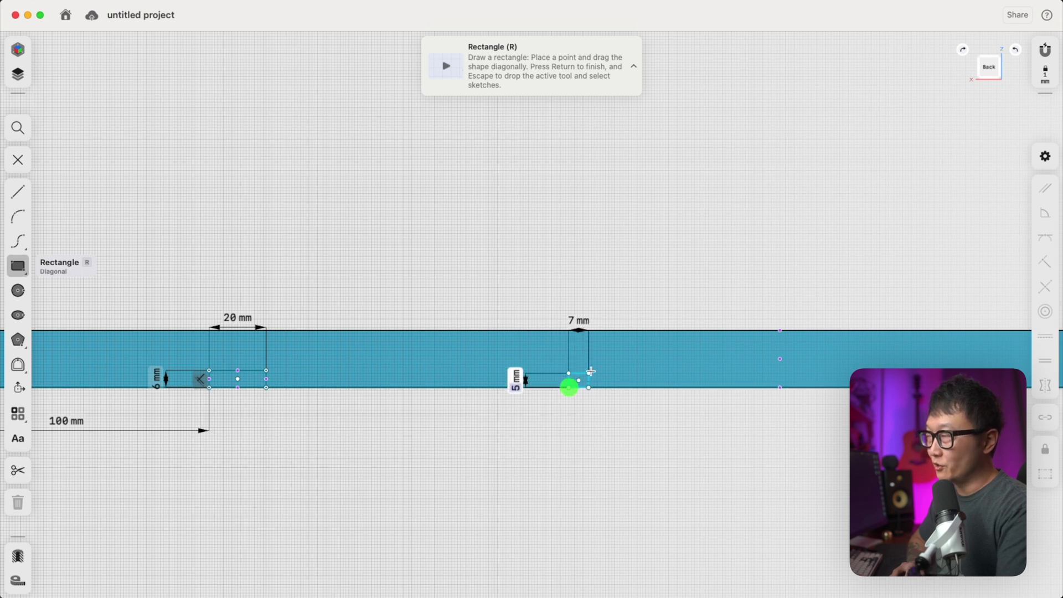
pyautogui.click(627, 364)
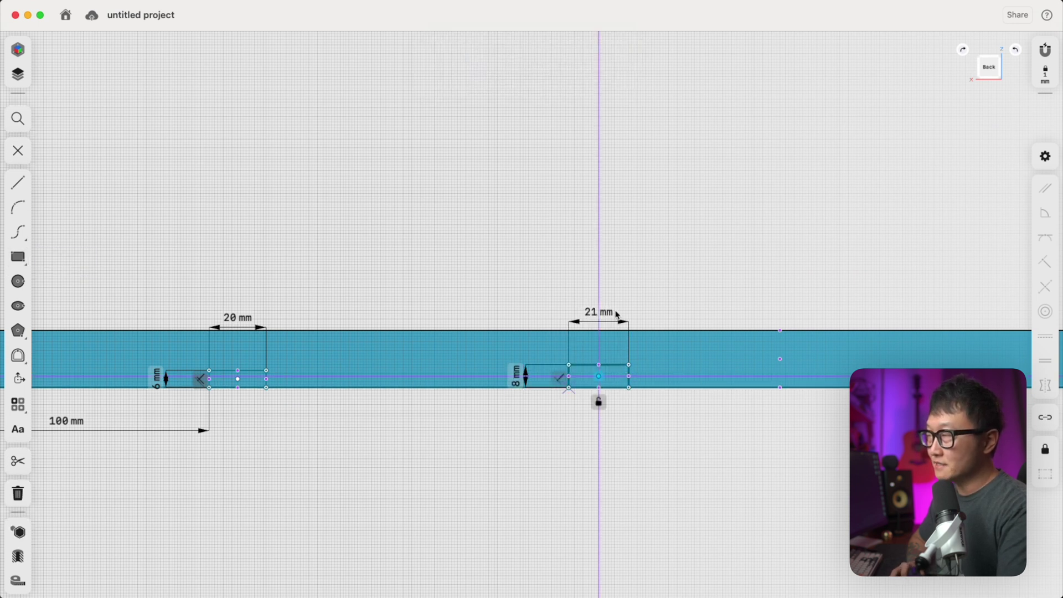
pyautogui.click(613, 313)
pyautogui.write('20')
pyautogui.press('Return')
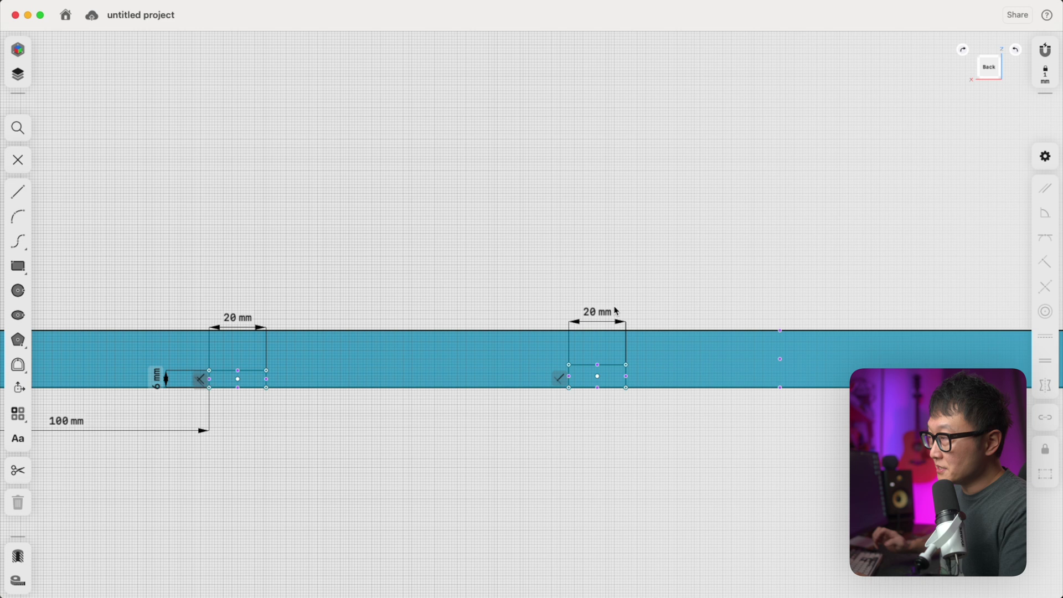
pyautogui.click(570, 384)
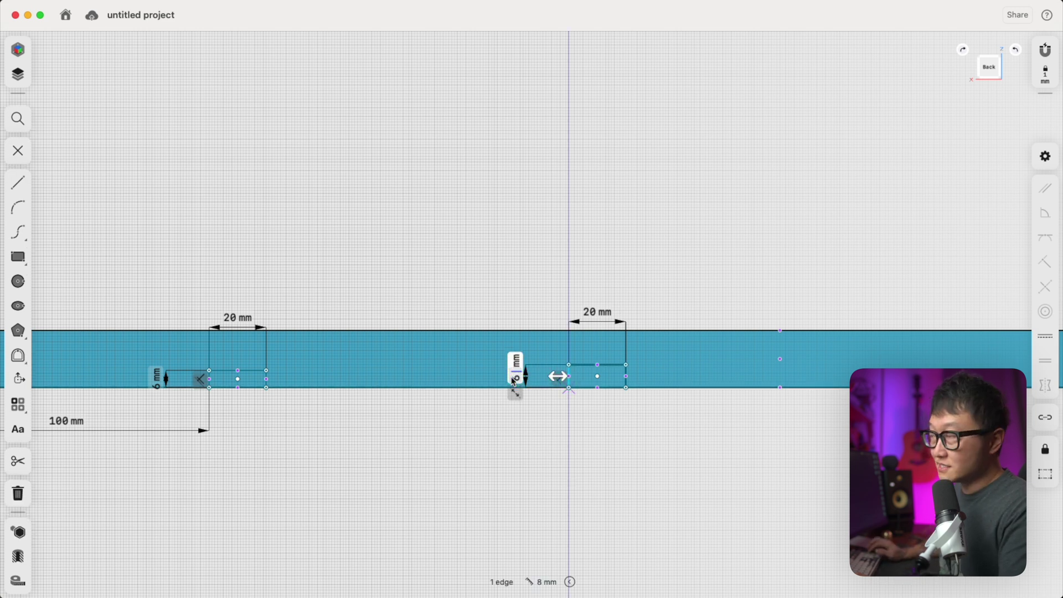
pyautogui.write('6')
pyautogui.press('Return')
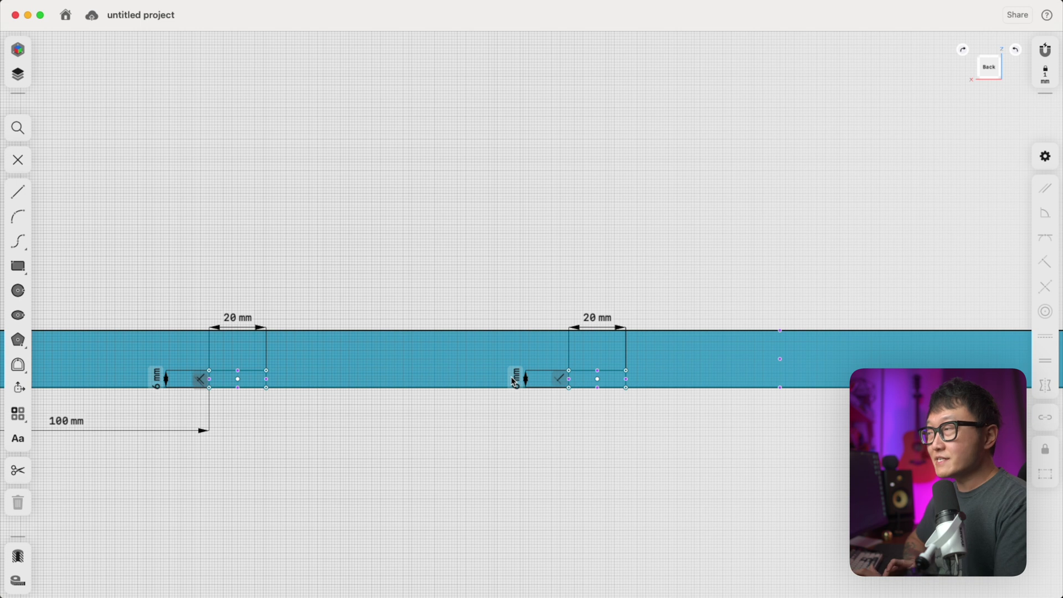
pyautogui.scroll(-10, 515, 382)
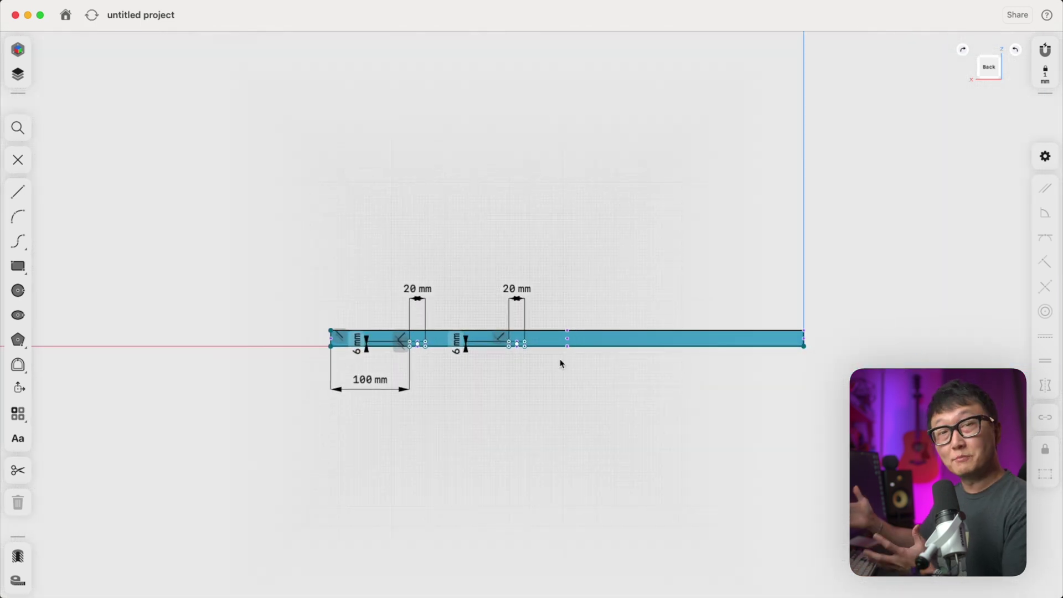
pyautogui.scroll(5, 498, 377)
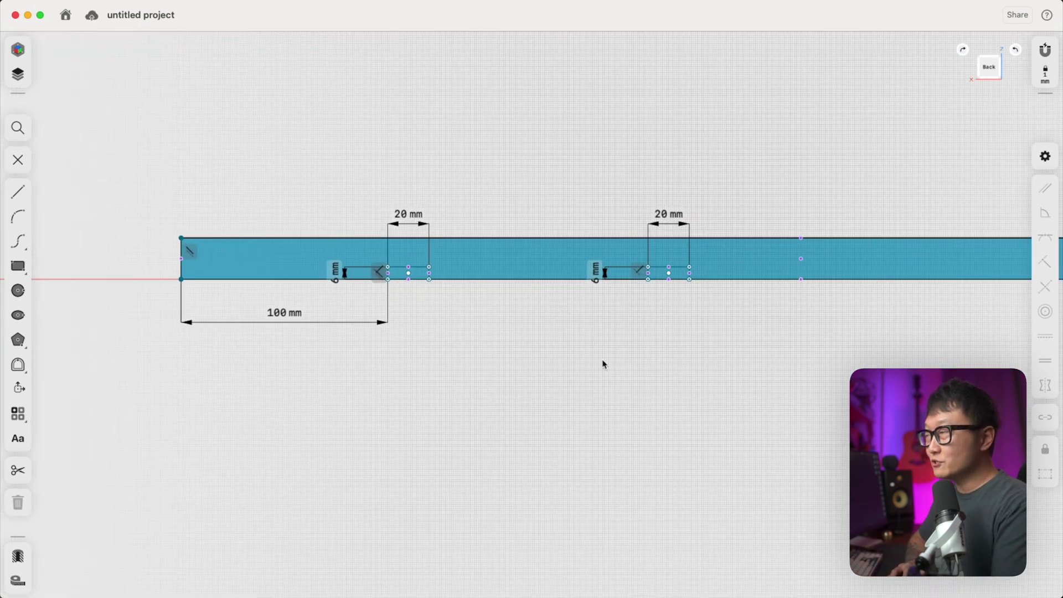
pyautogui.press('shift')
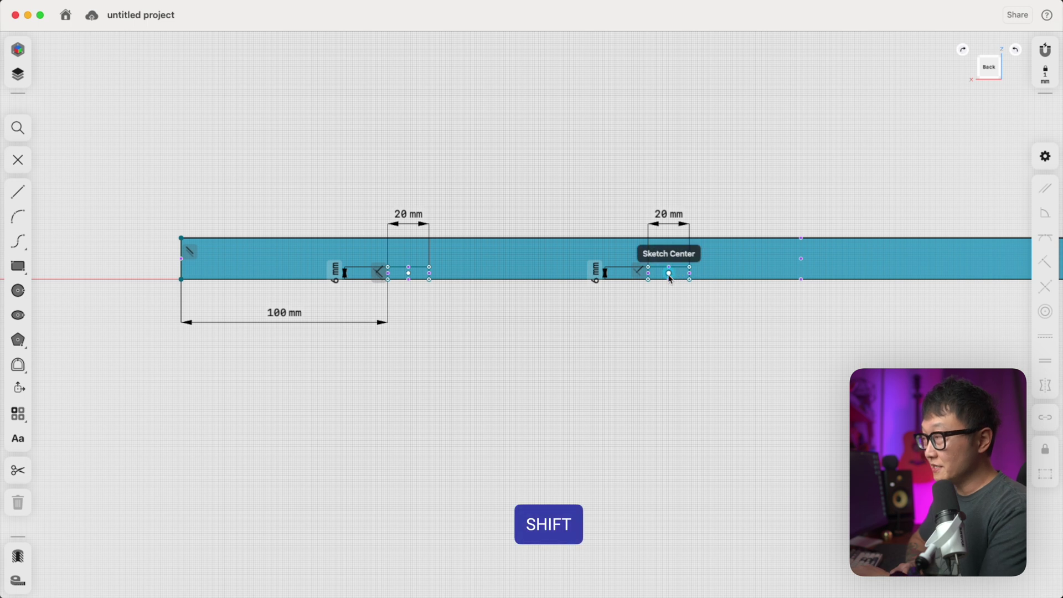
pyautogui.keyDown('shift'); pyautogui.click(670, 274); pyautogui.keyUp('shift')
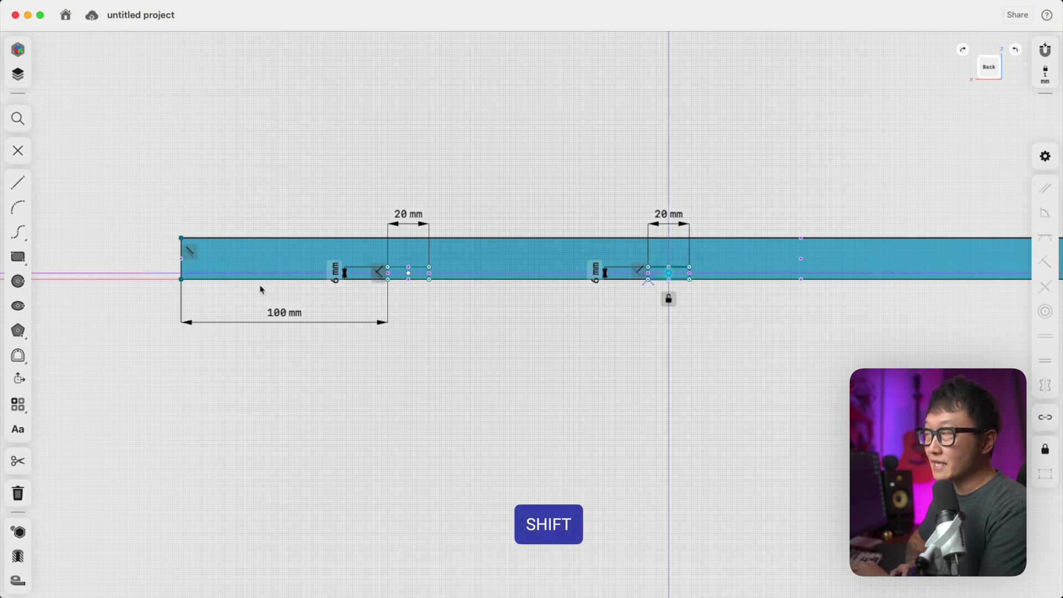
pyautogui.keyDown('shift'); pyautogui.click(183, 252); pyautogui.keyUp('shift')
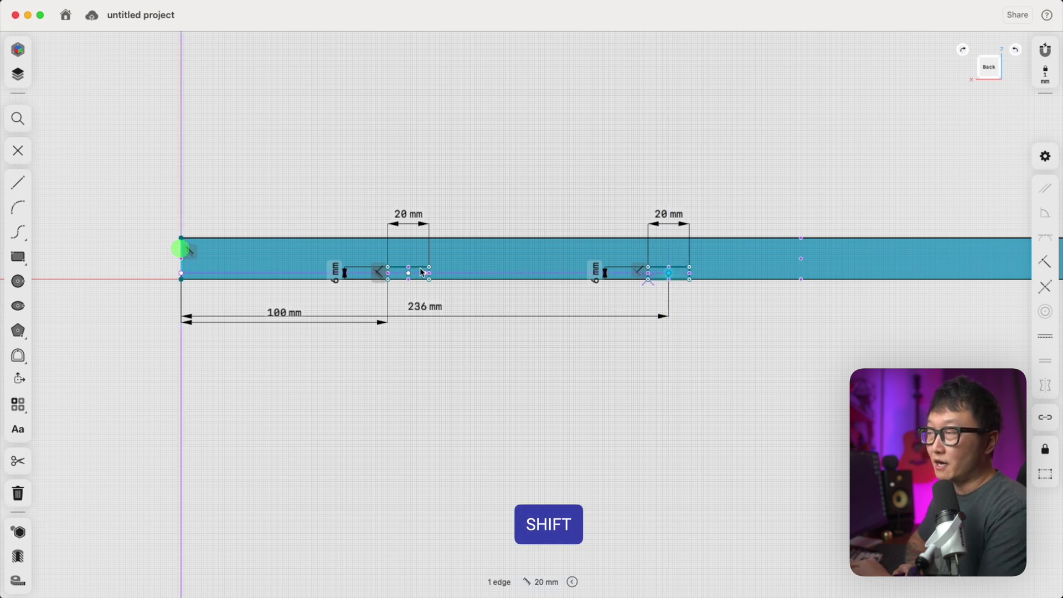
pyautogui.click(441, 308)
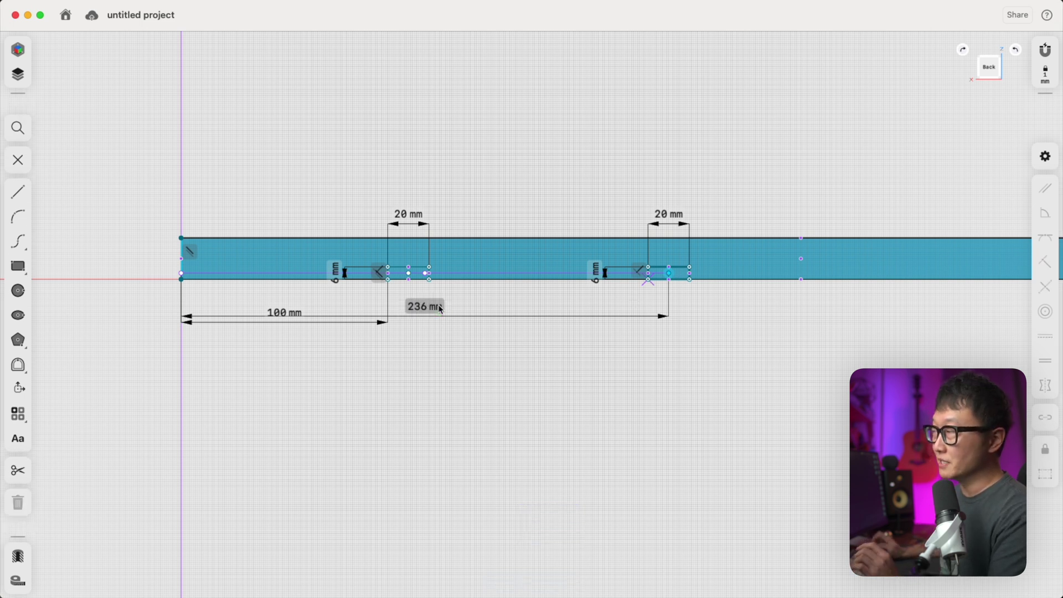
pyautogui.press('Return')
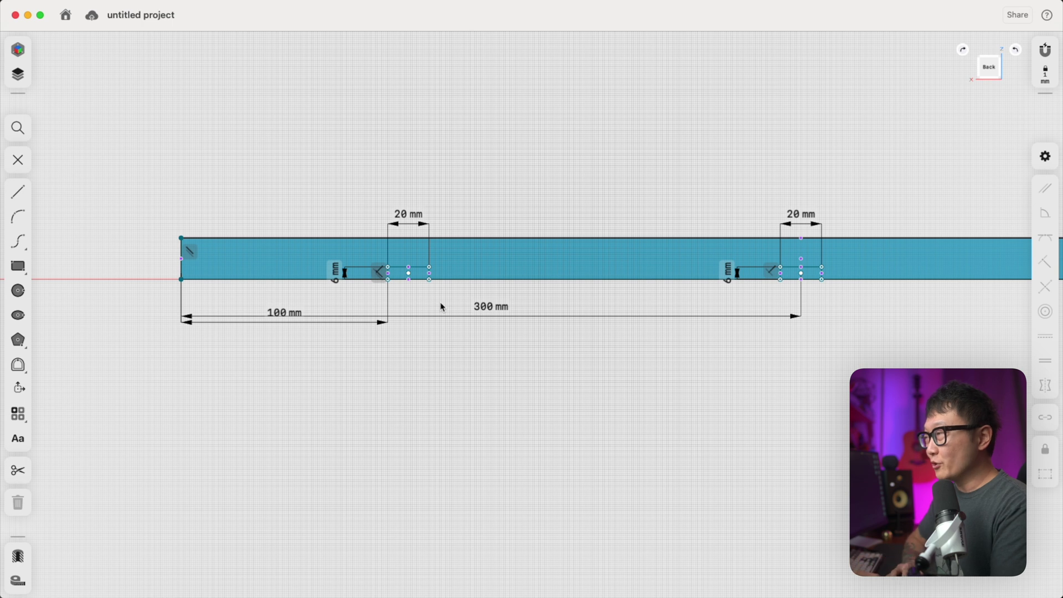
pyautogui.press('super+z')
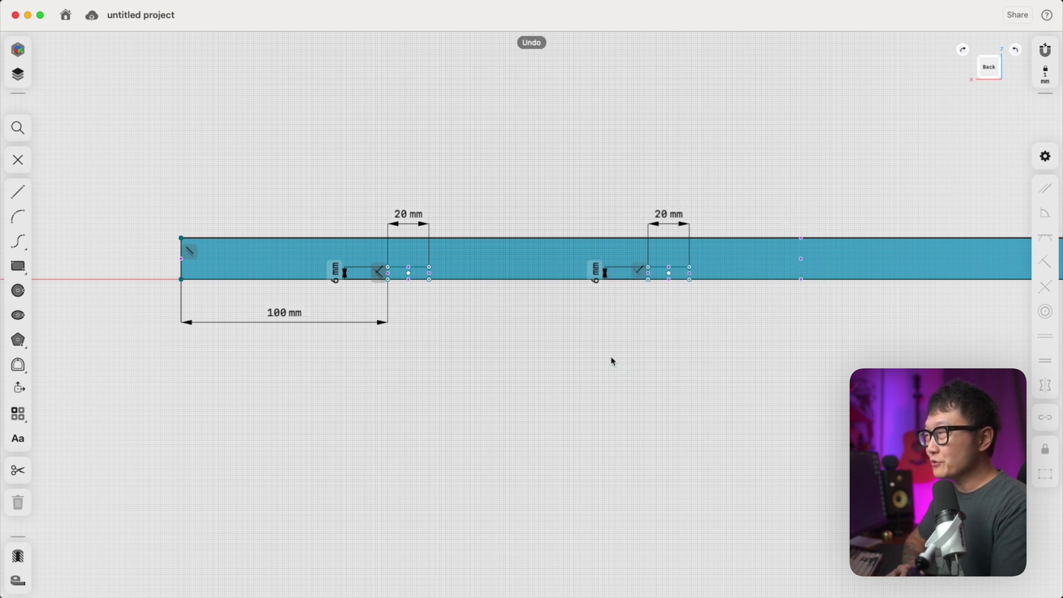
# Check the length of the panel's 600 mm top edge
pyautogui.hscroll(5, 613, 361)
pyautogui.scroll(-2, 666, 302)
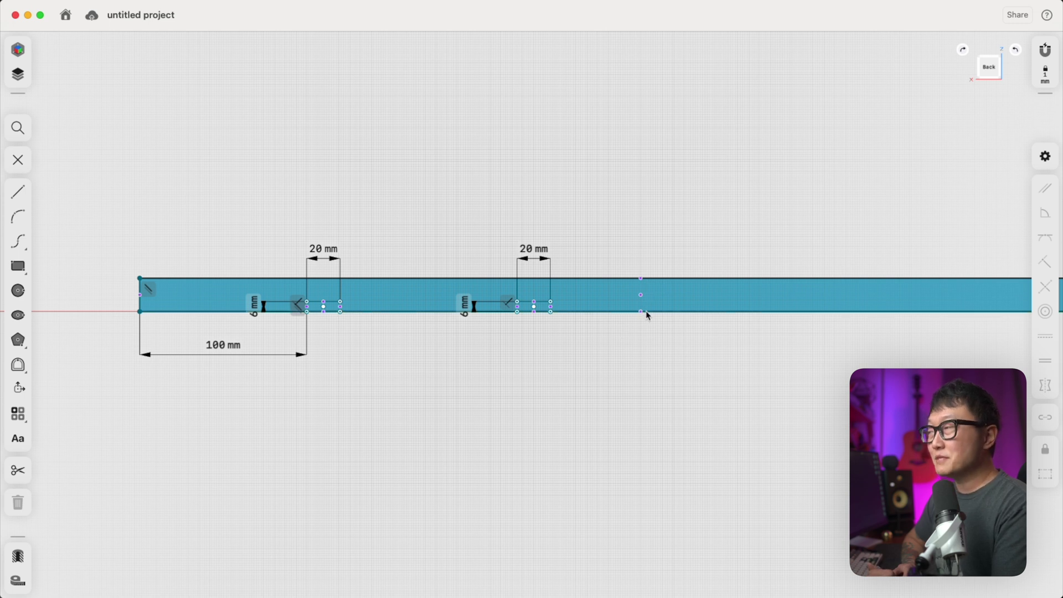
pyautogui.click(674, 279)
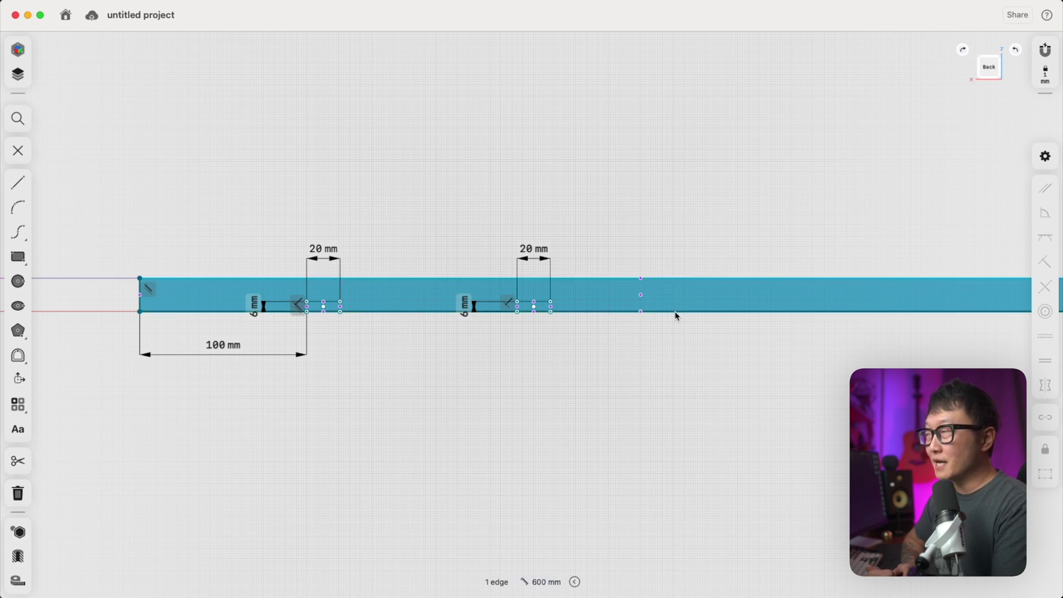
pyautogui.click(677, 312)
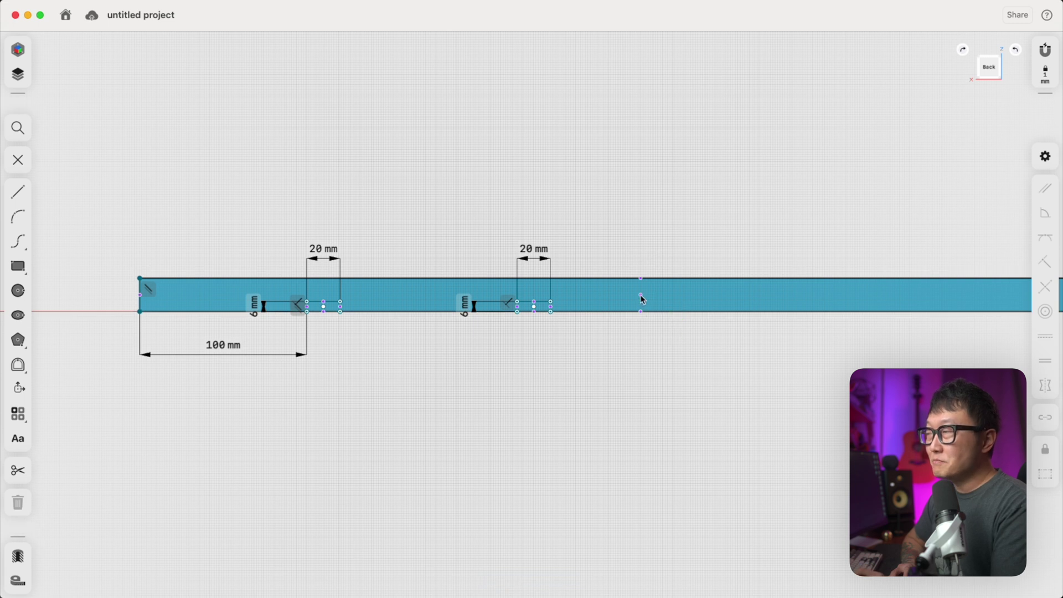
pyautogui.scroll(-3, 640, 295)
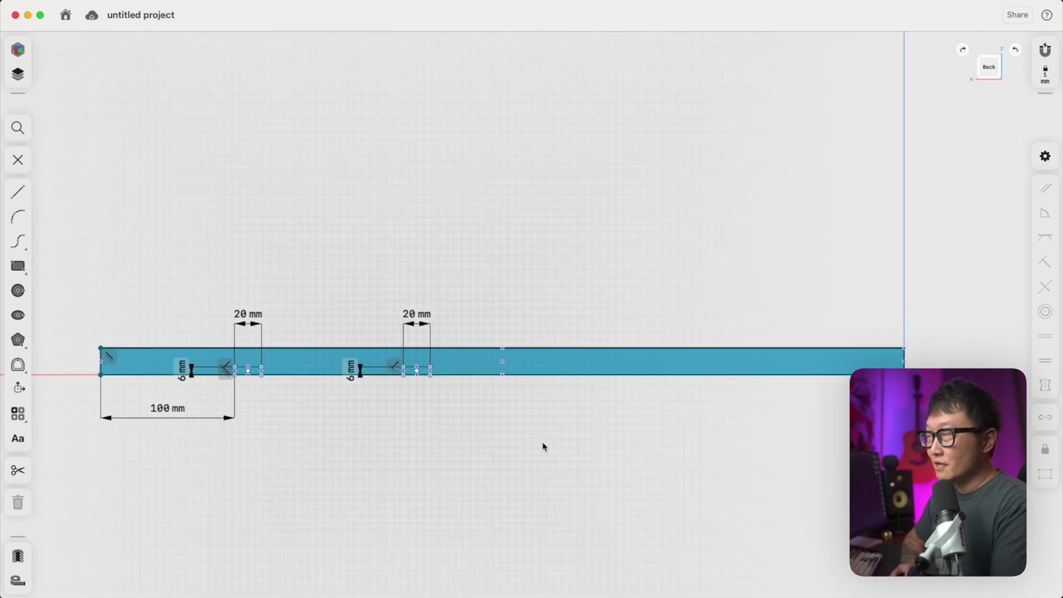
# Draw a vertical line between the top and bottom edge midpoints and centre the second slot on it
pyautogui.click(46, 191)
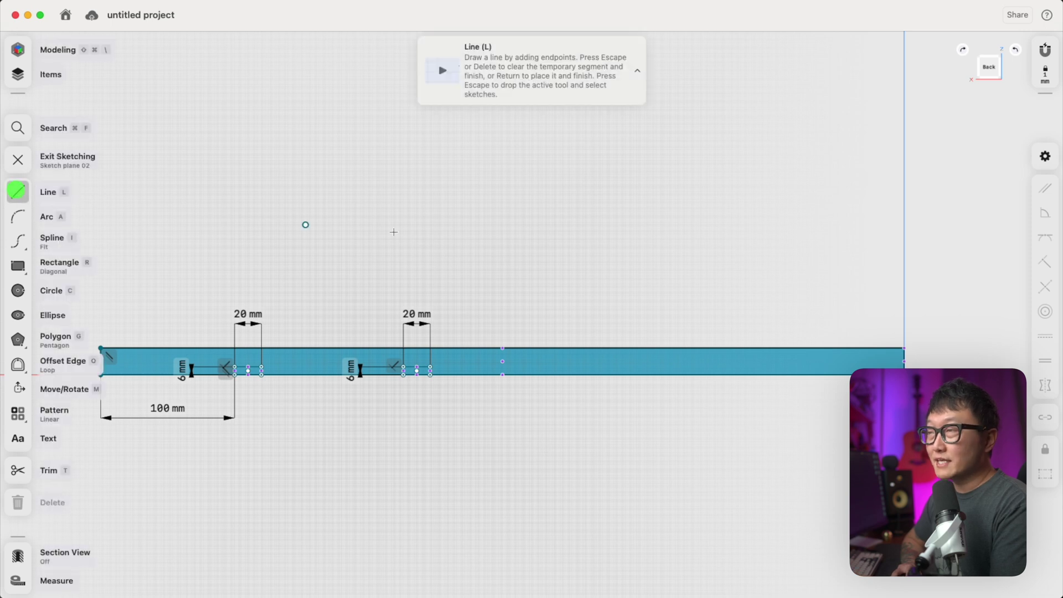
pyautogui.scroll(2, 490, 352)
pyautogui.scroll(1, 490, 353)
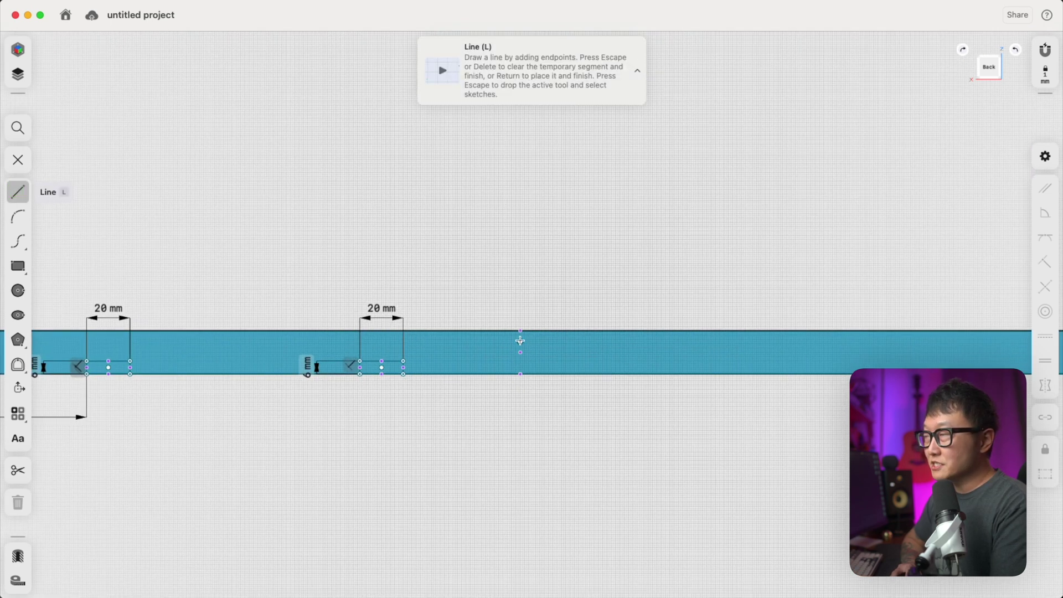
pyautogui.click(520, 330)
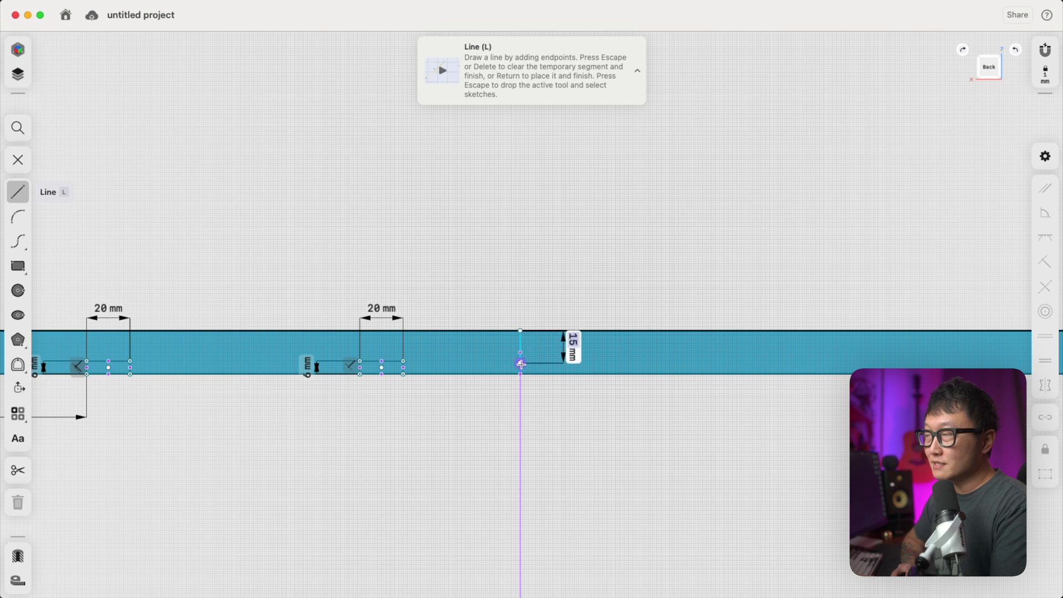
pyautogui.click(520, 375)
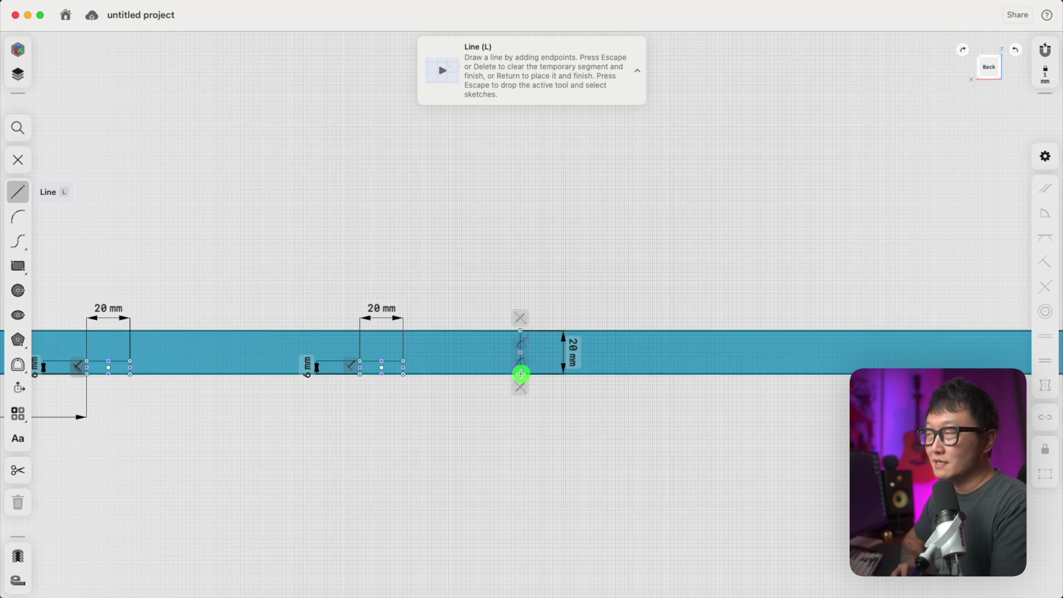
pyautogui.scroll(1, 382, 375)
pyautogui.press('Escape')
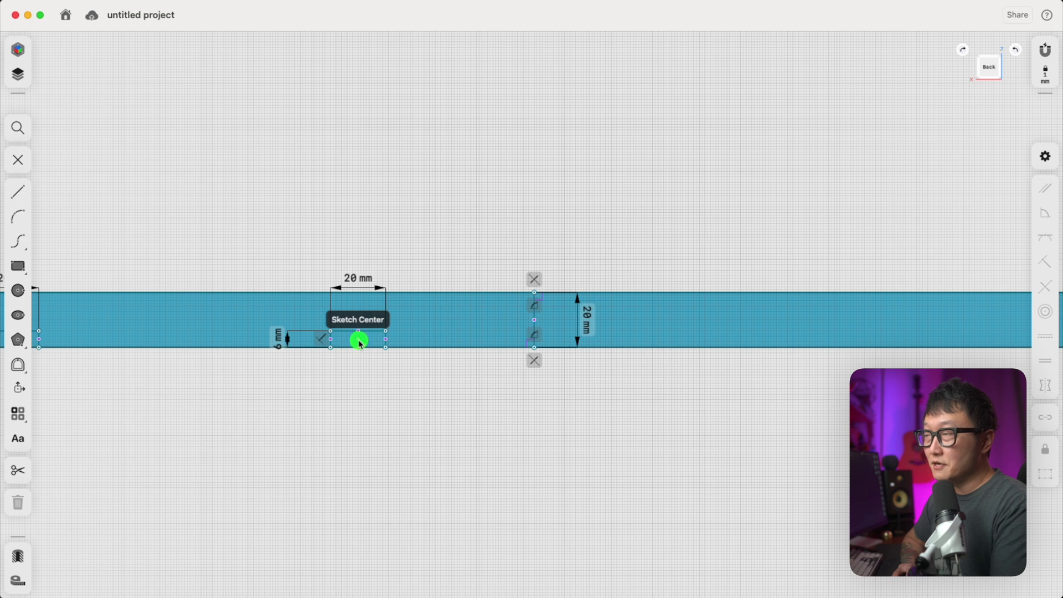
pyautogui.moveTo(360, 342); pyautogui.dragTo(535, 340)
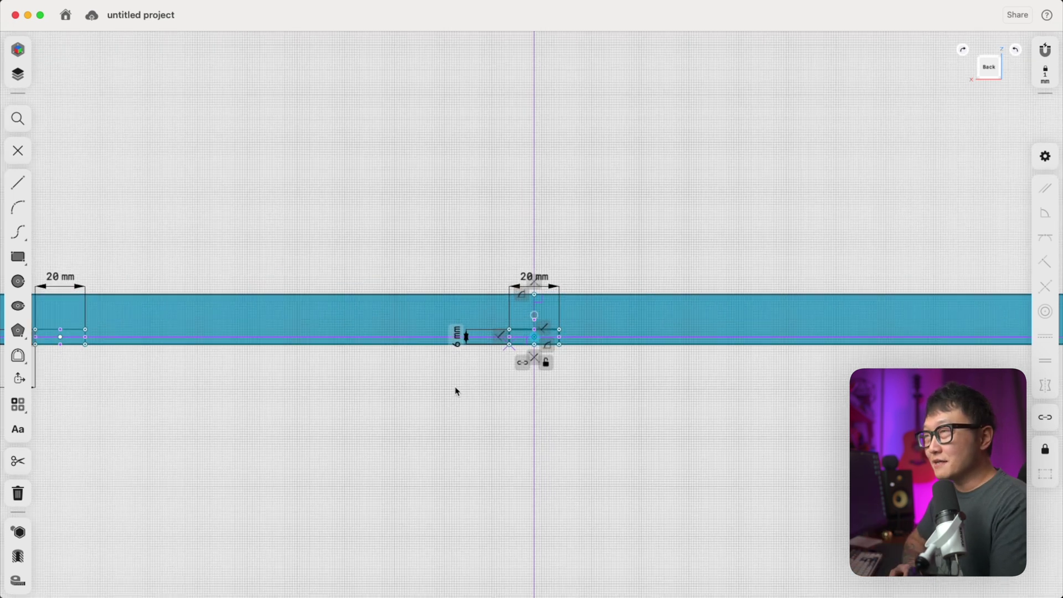
# Exit the sketch and orbit to a perspective view, checking the slot face without extruding it
pyautogui.click(11, 143)
pyautogui.moveTo(172, 237); pyautogui.dragTo(216, 386, button='right')
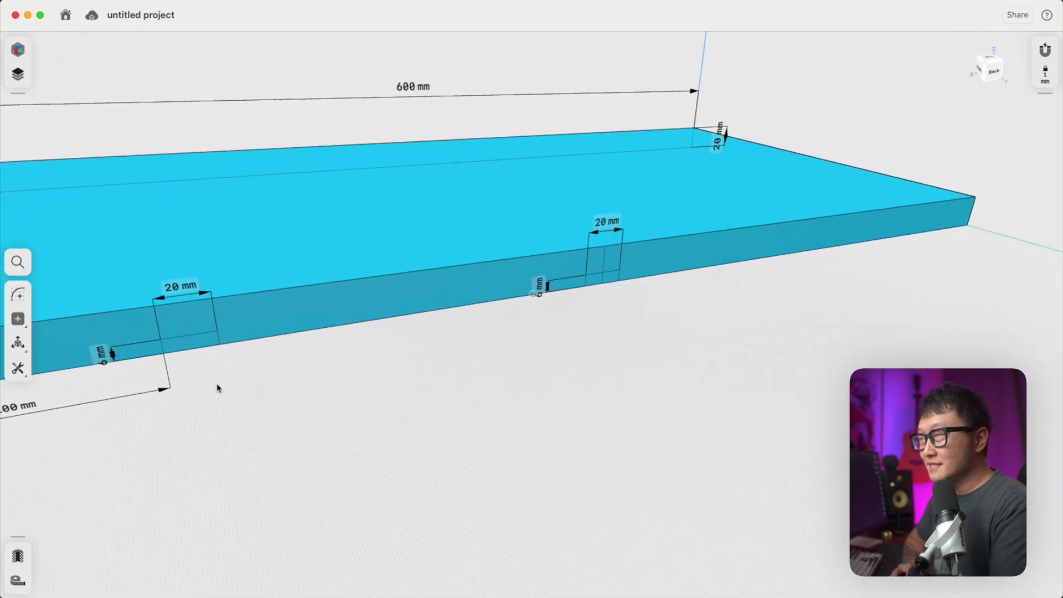
pyautogui.click(205, 343)
pyautogui.press('e')
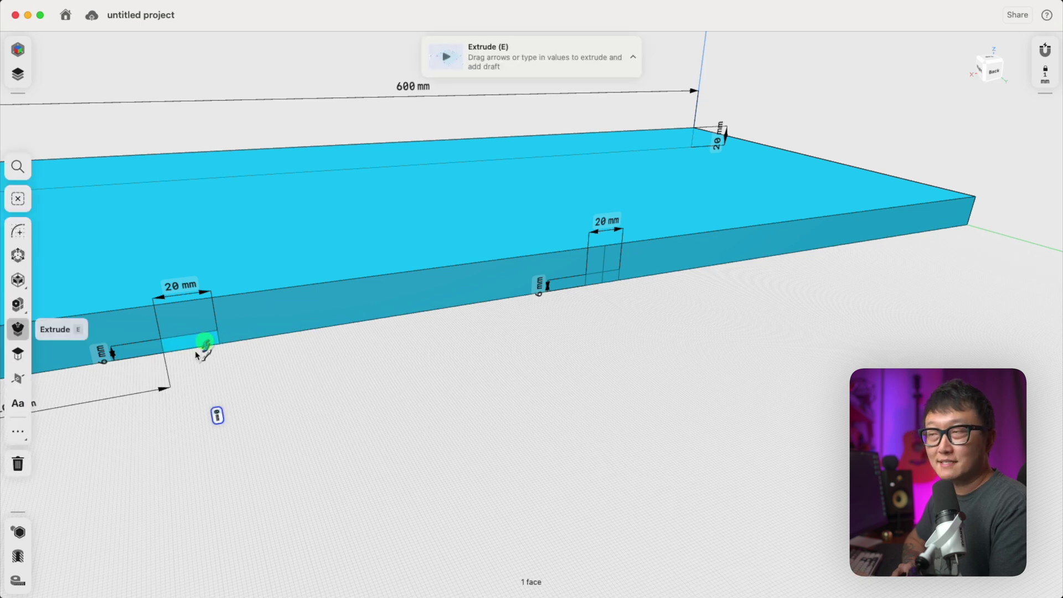
pyautogui.click(480, 369)
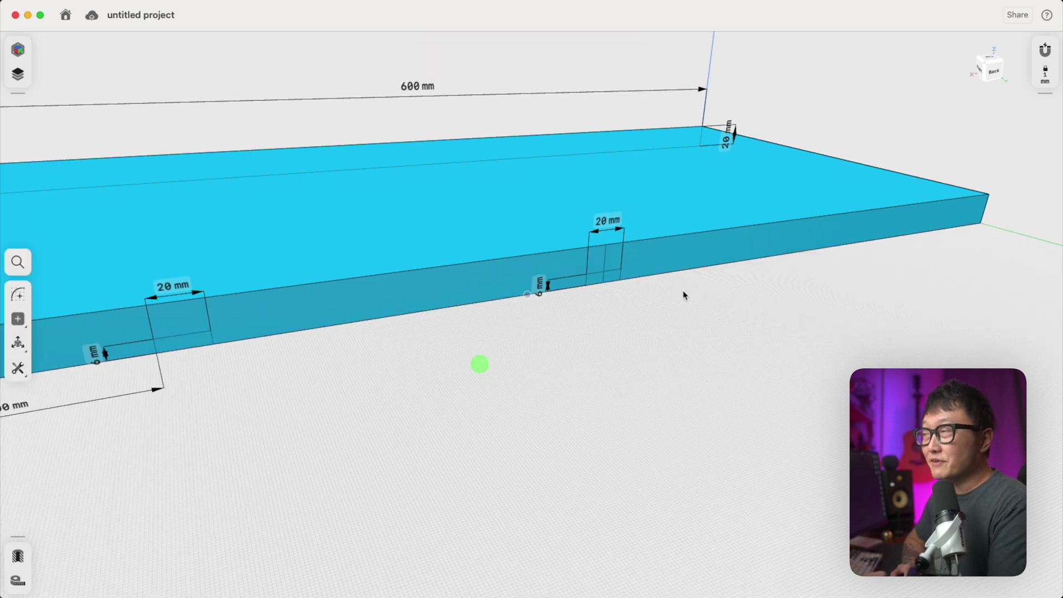
pyautogui.scroll(5, 601, 300)
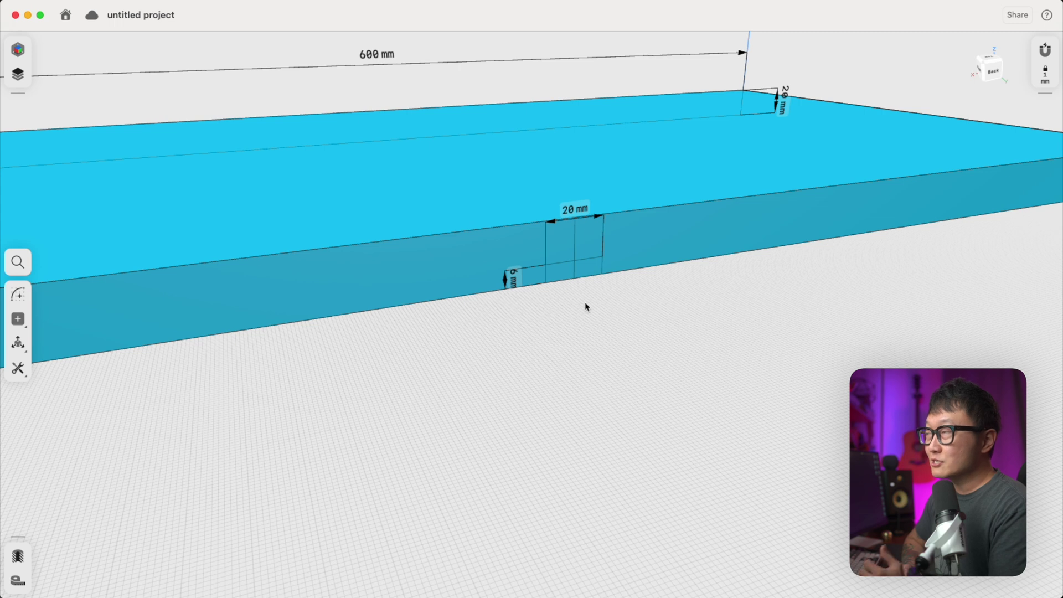
# View the sketch normal to its plane and make the vertical centre line a construction line
pyautogui.click(574, 244)
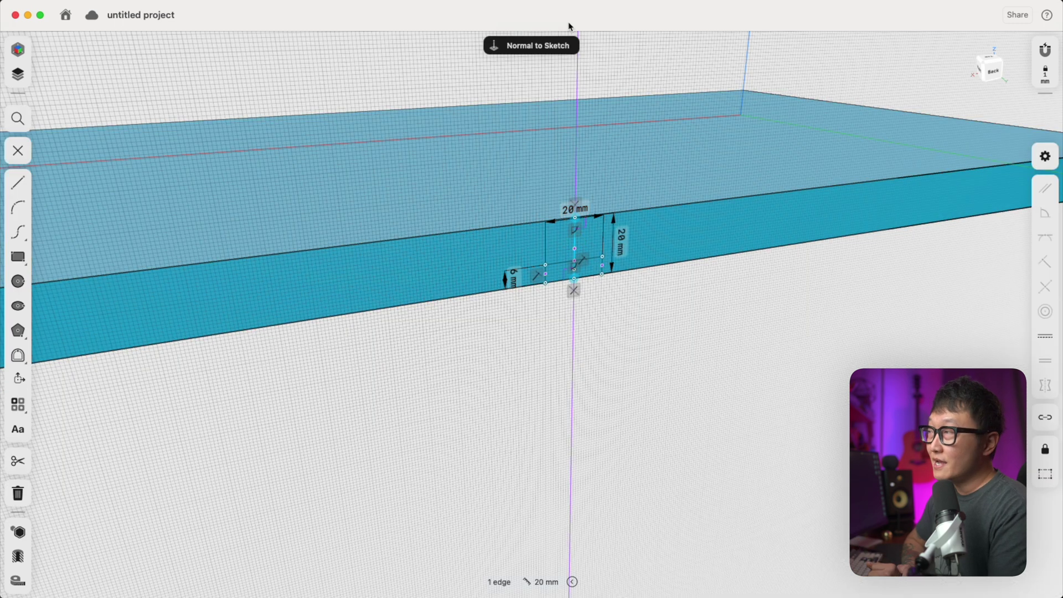
pyautogui.click(532, 47)
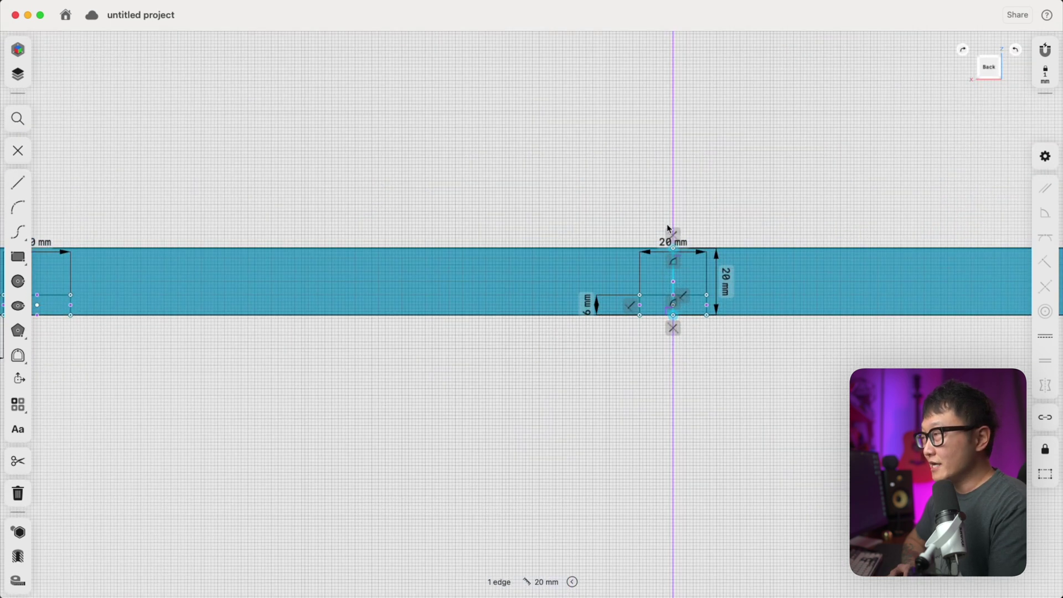
pyautogui.scroll(3, 669, 226)
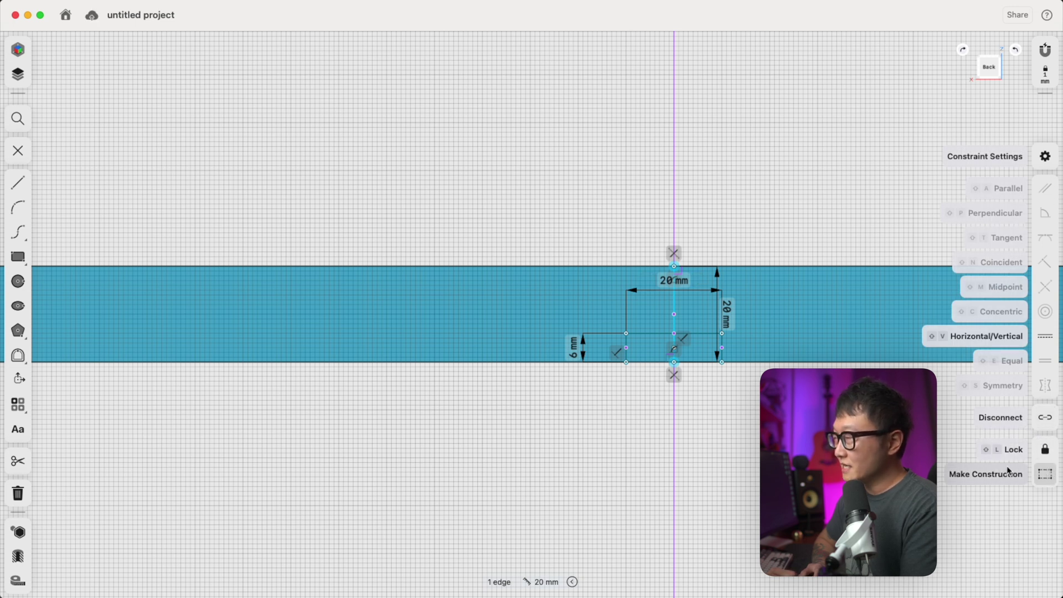
pyautogui.click(1050, 476)
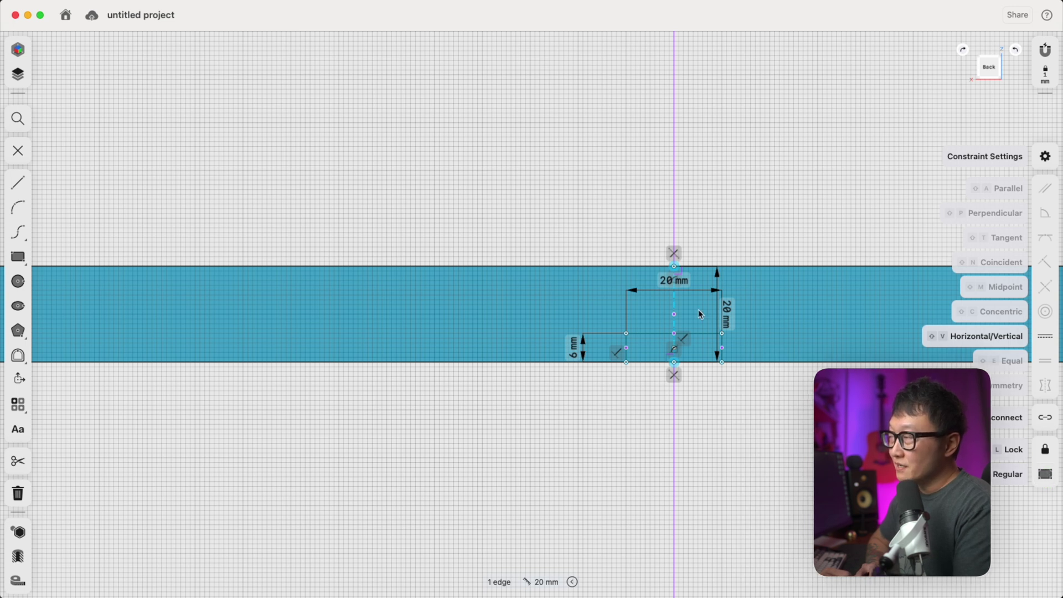
pyautogui.moveTo(675, 283)
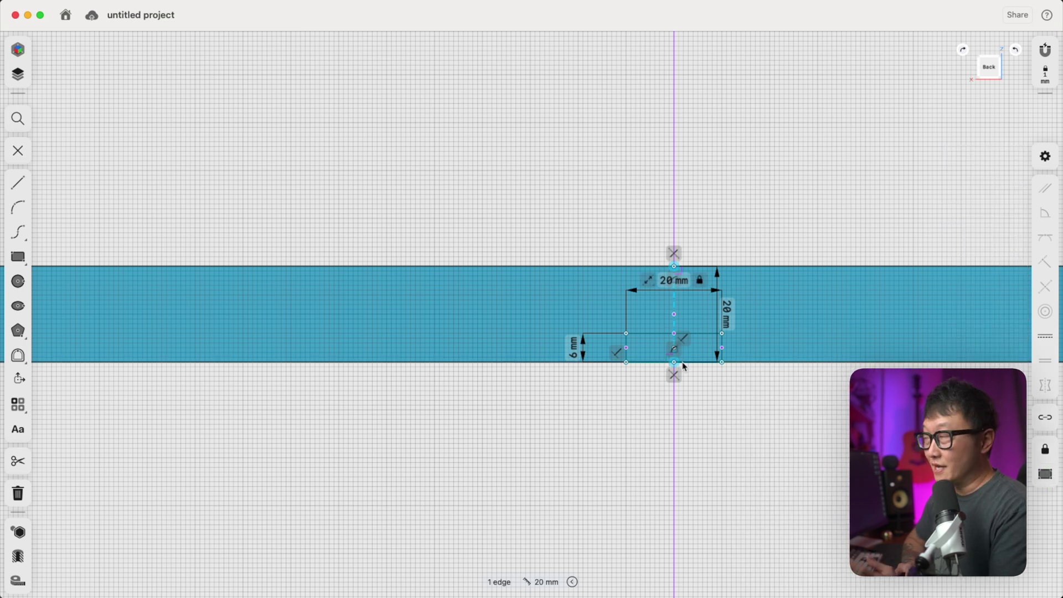
pyautogui.click(697, 381)
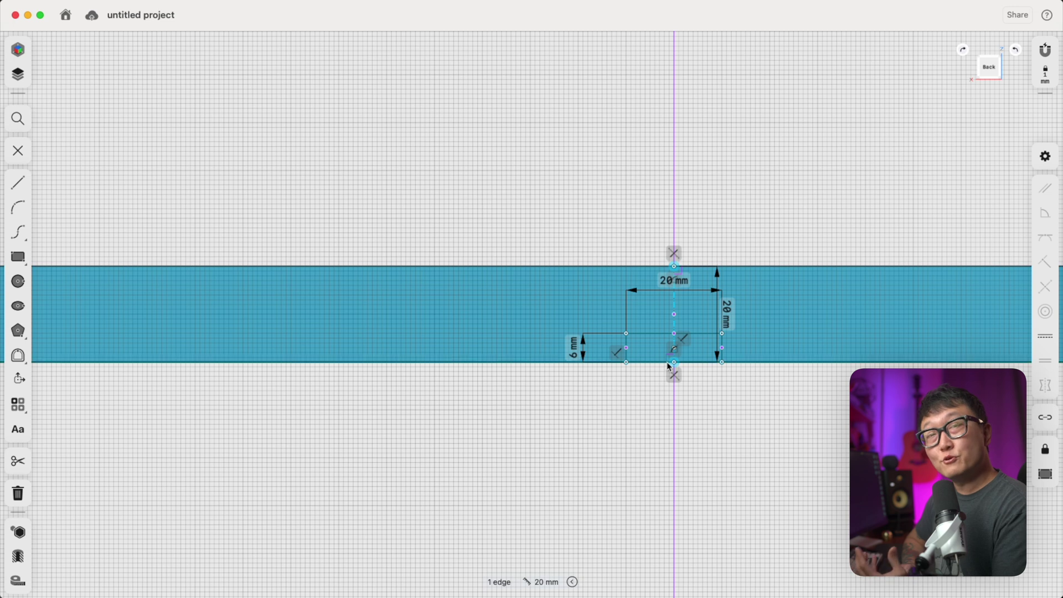
pyautogui.scroll(-2, 725, 454)
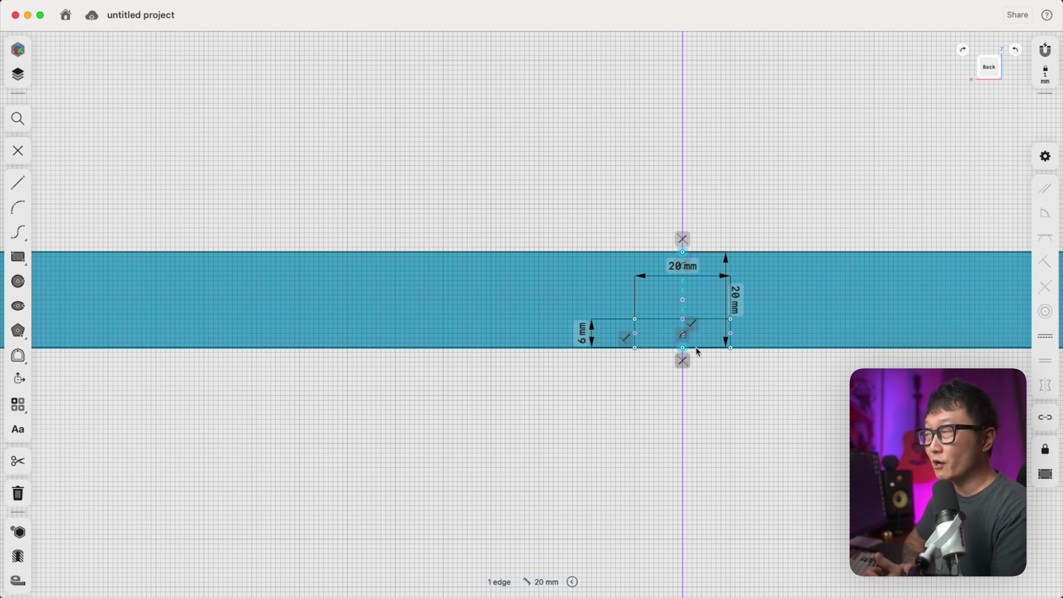
pyautogui.click(638, 372)
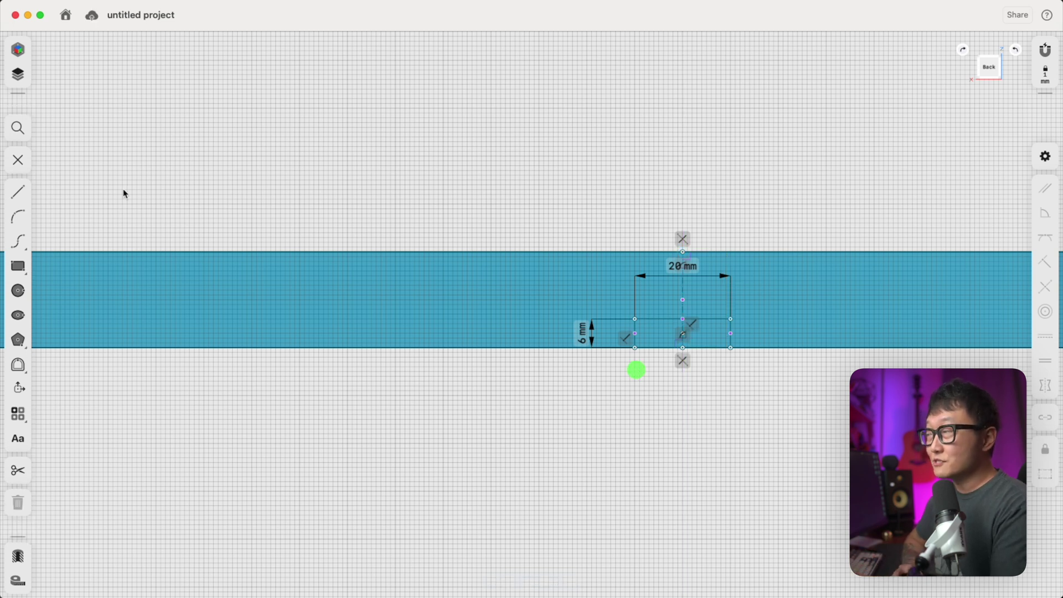
# Leave the sketch and orbit to the panel's long side face, ready to multi-select faces
pyautogui.click(17, 150)
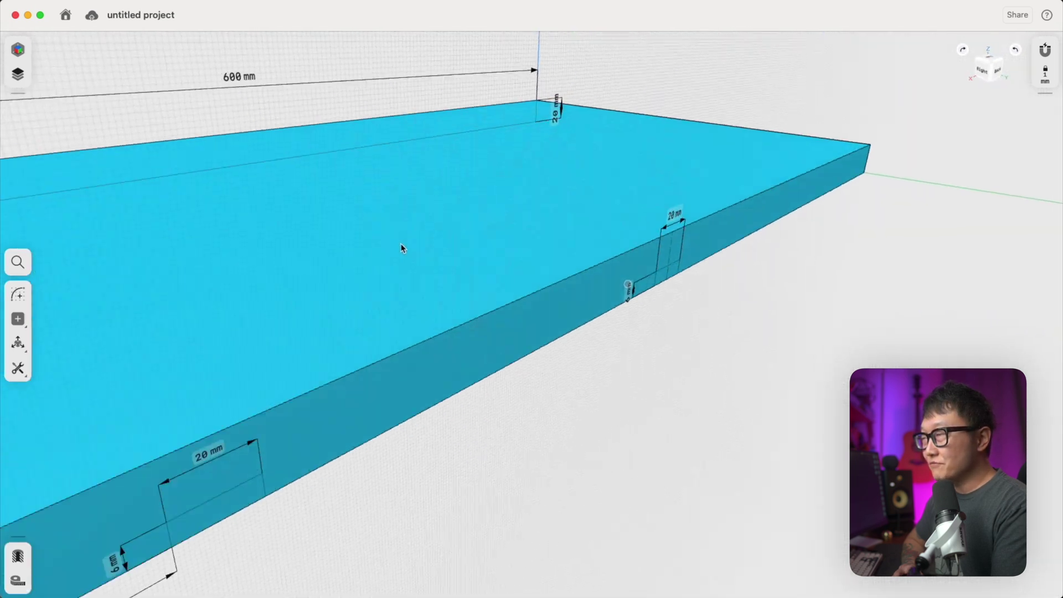
pyautogui.moveTo(402, 247); pyautogui.dragTo(627, 225, button='right')
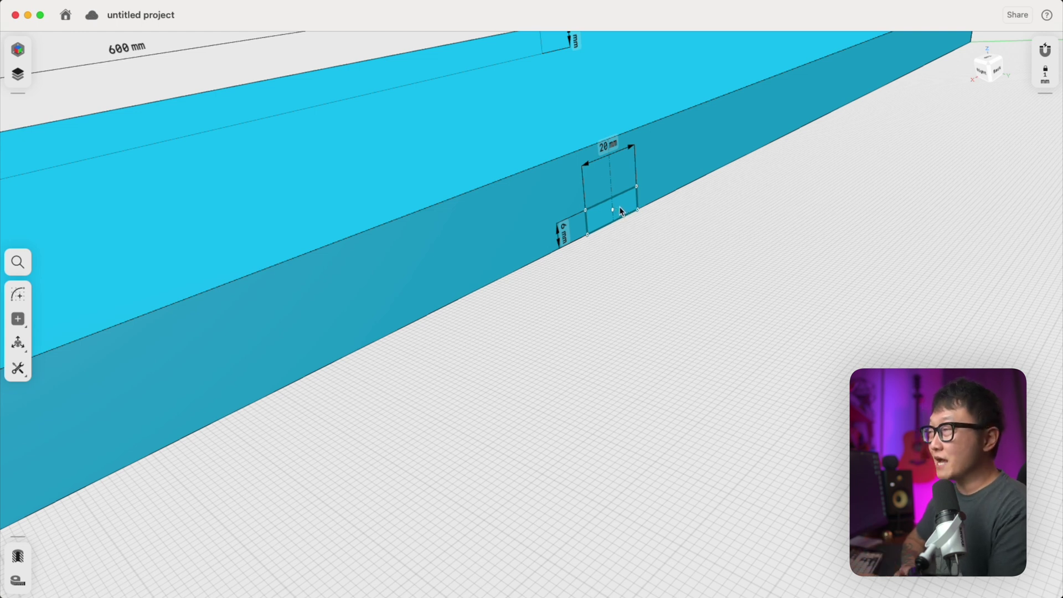
pyautogui.moveTo(619, 210); pyautogui.dragTo(621, 213, button='right')
pyautogui.scroll(-5, 621, 213)
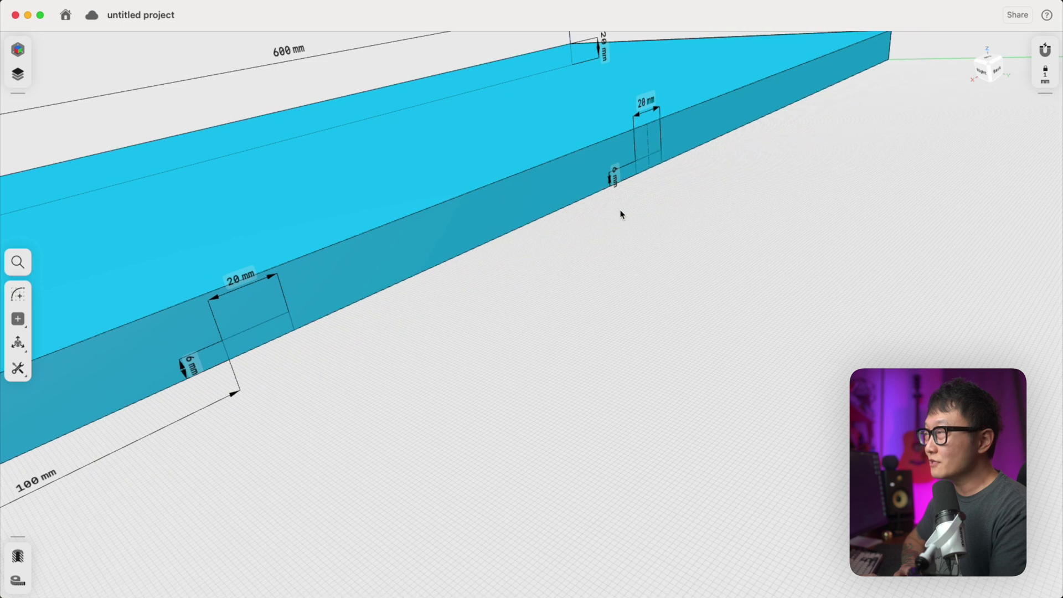
pyautogui.press('shift')
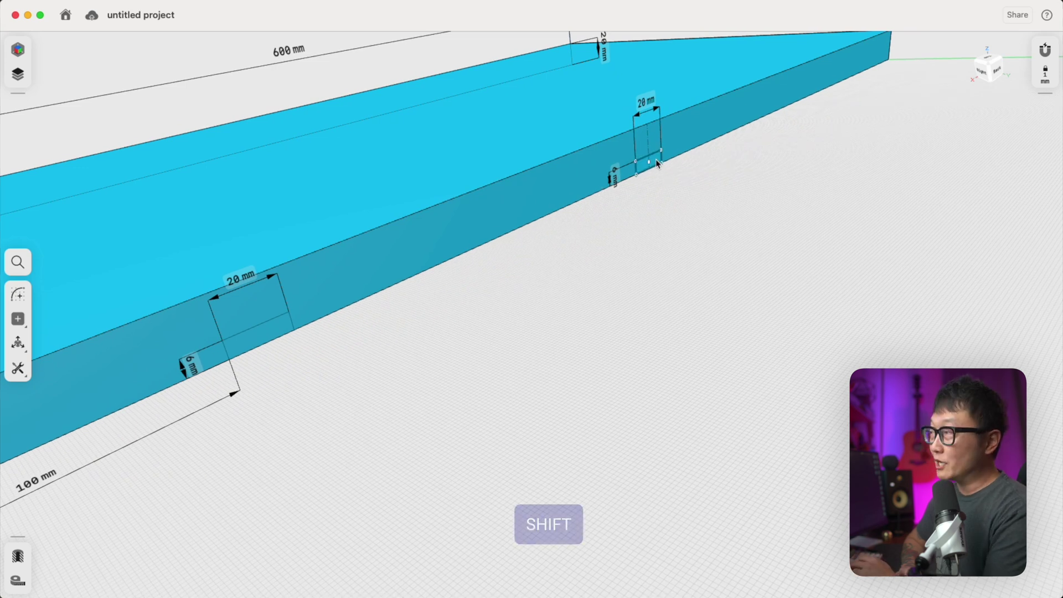
# Select both groove rectangles and extrude them about 313 mm through the panel's underside
pyautogui.keyDown('shift'); pyautogui.click(656, 162); pyautogui.keyUp('shift')
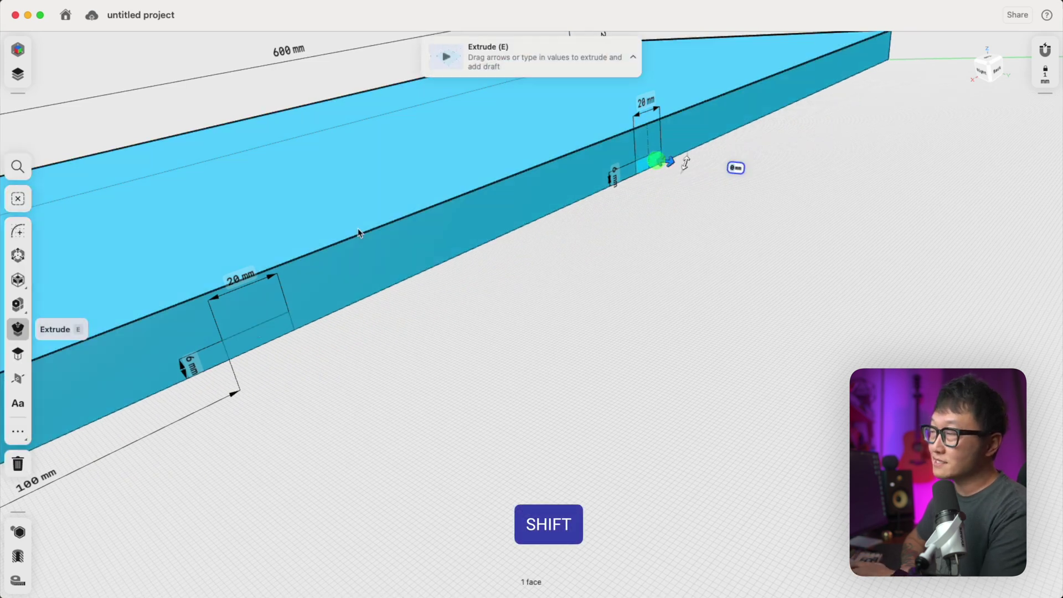
pyautogui.keyDown('shift'); pyautogui.click(274, 336); pyautogui.keyUp('shift')
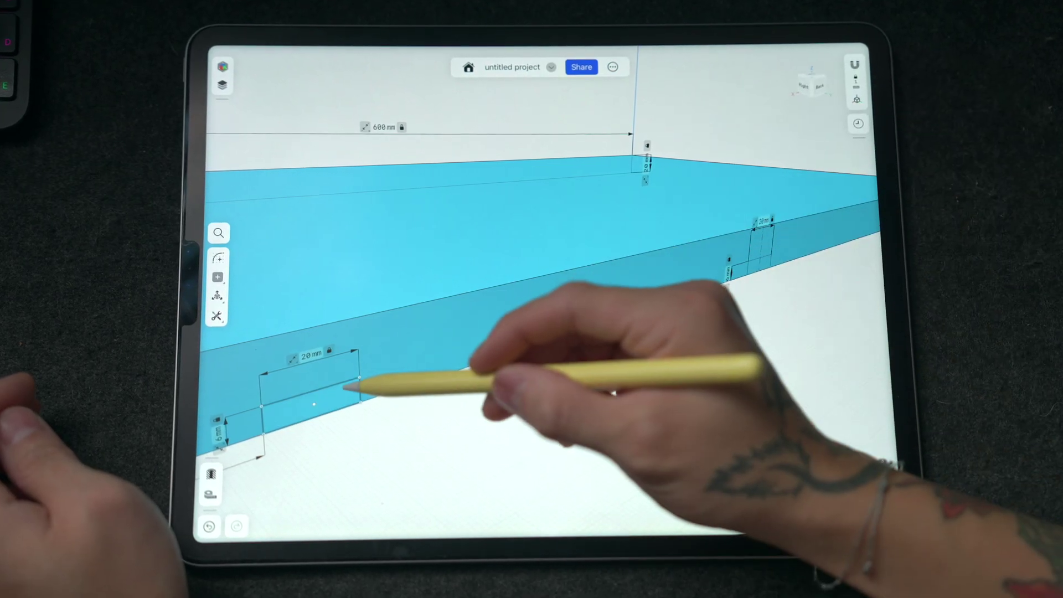
pyautogui.click(351, 403)
pyautogui.click(763, 261)
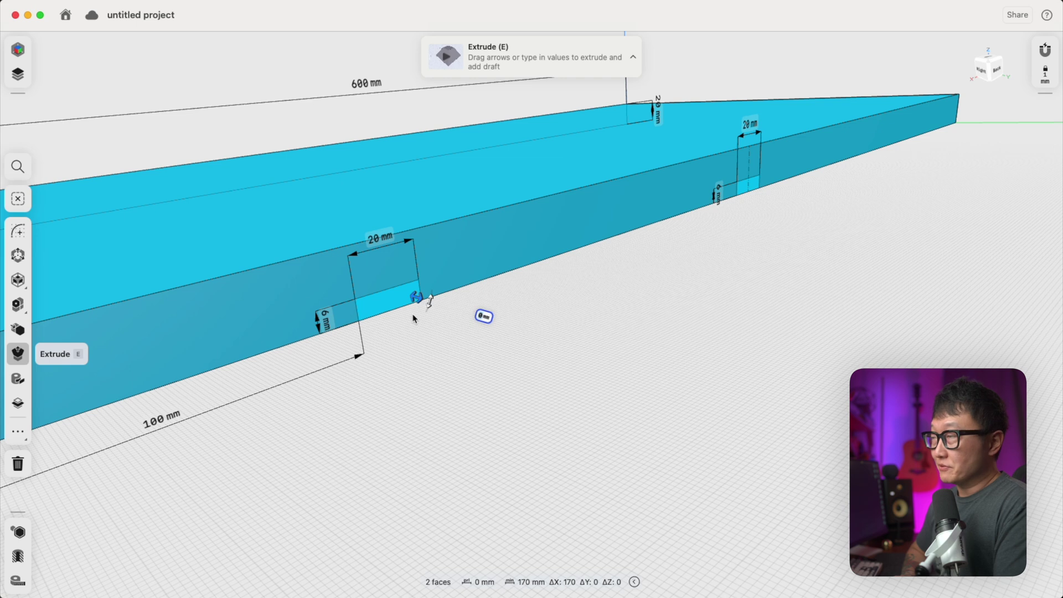
pyautogui.moveTo(422, 315); pyautogui.dragTo(449, 238, button='right')
pyautogui.moveTo(451, 237); pyautogui.dragTo(200, 462)
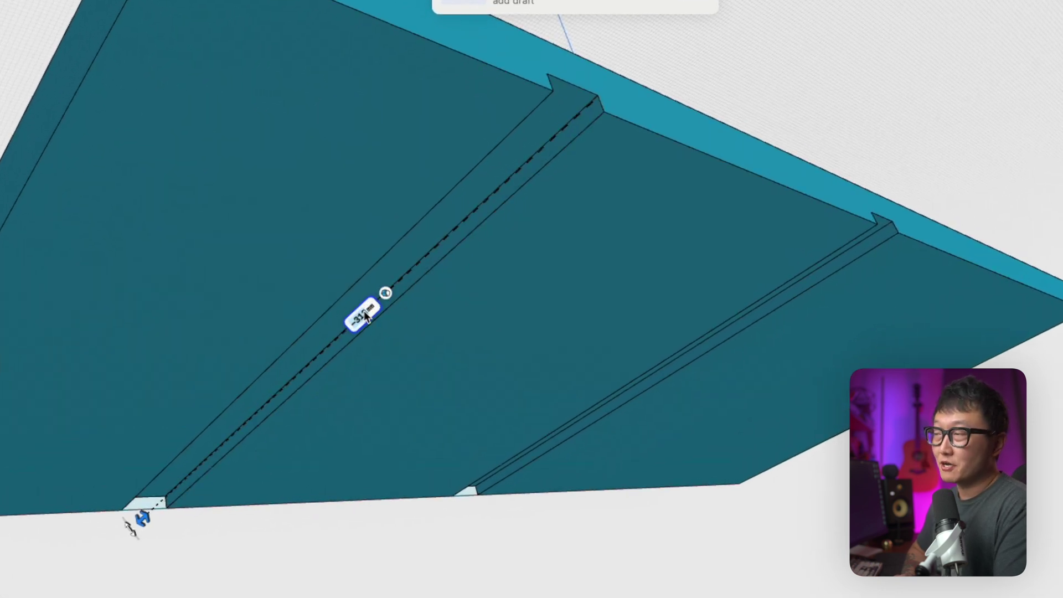
# Try Union, New Body and Intersect, then choose Subtract to cut both grooves from the panel
pyautogui.click(386, 294)
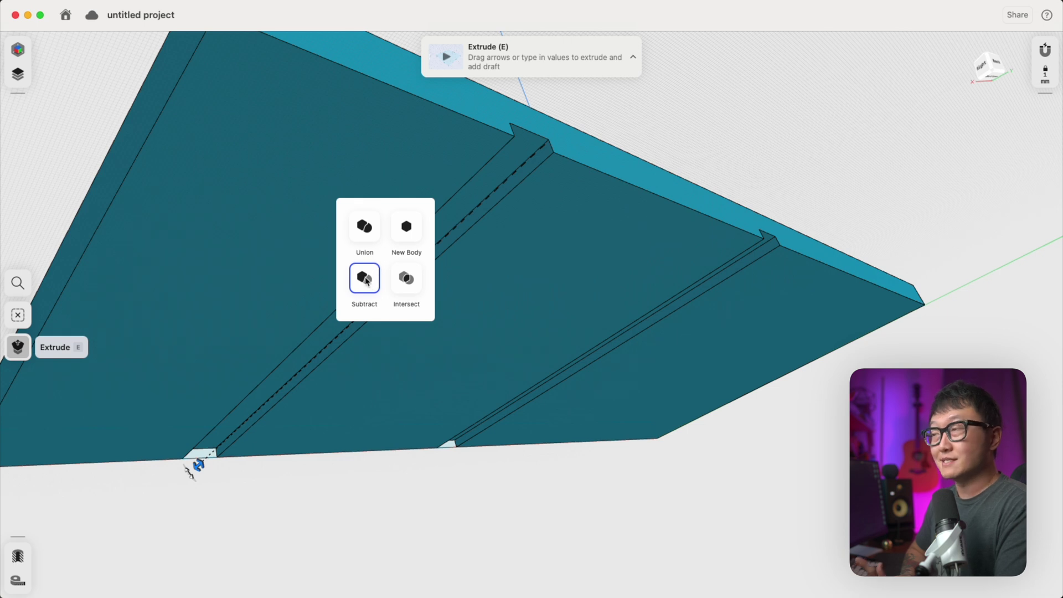
pyautogui.click(371, 233)
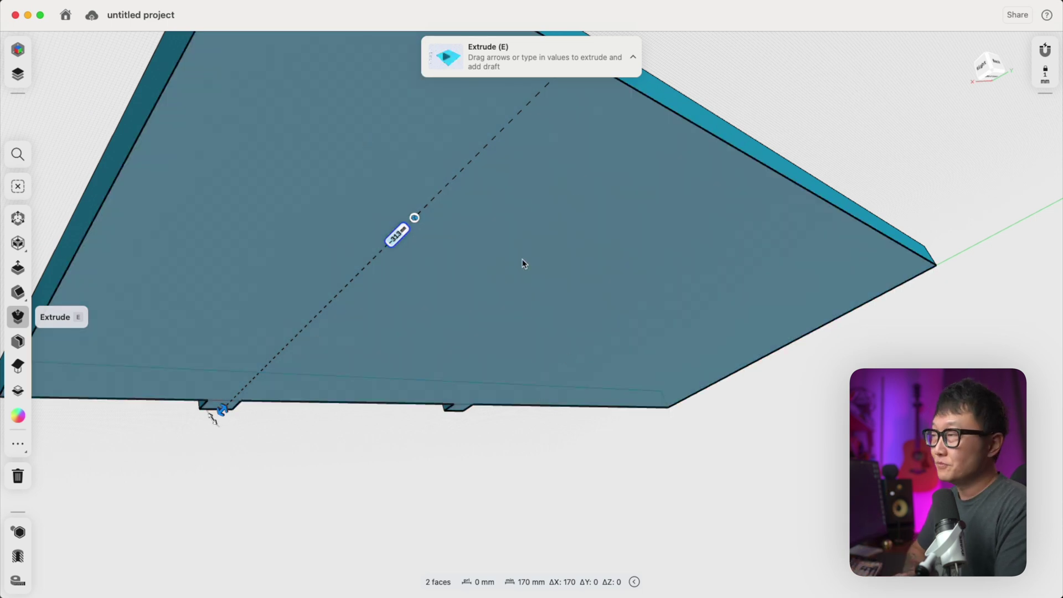
pyautogui.click(415, 218)
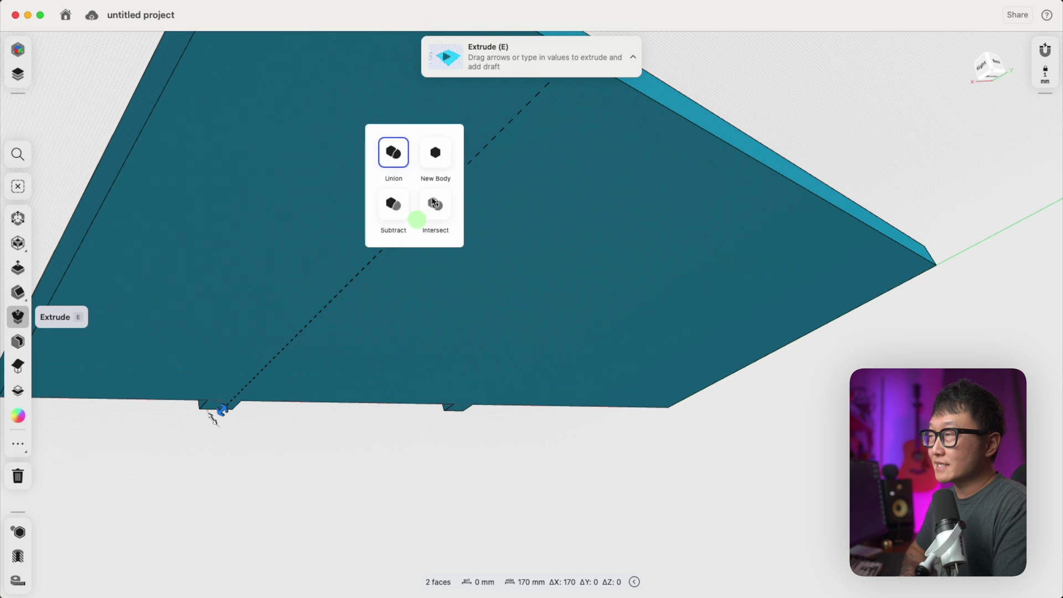
pyautogui.click(447, 157)
pyautogui.moveTo(442, 157); pyautogui.dragTo(483, 318, button='right')
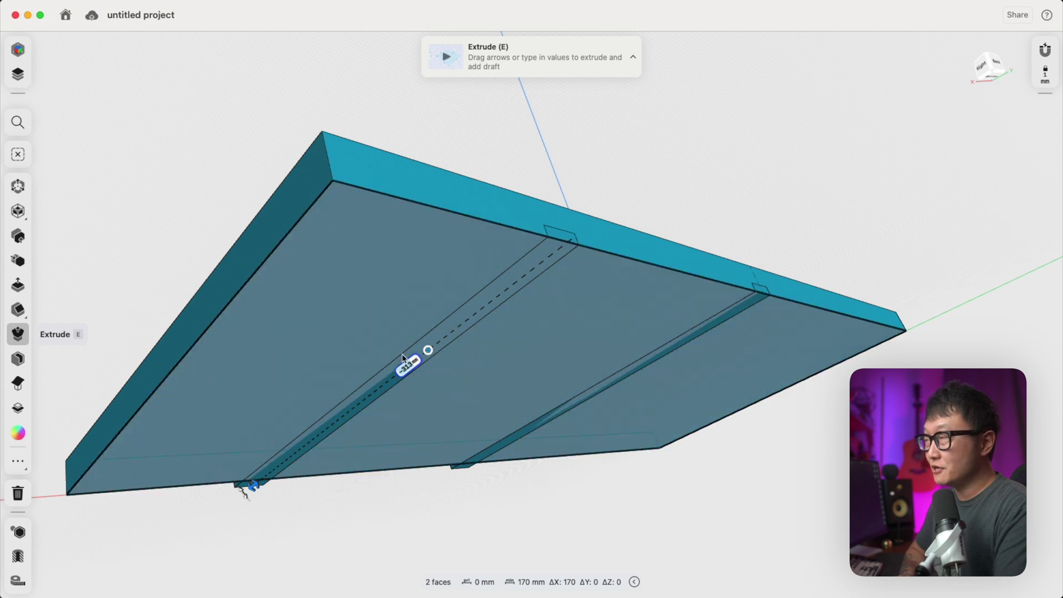
pyautogui.click(428, 352)
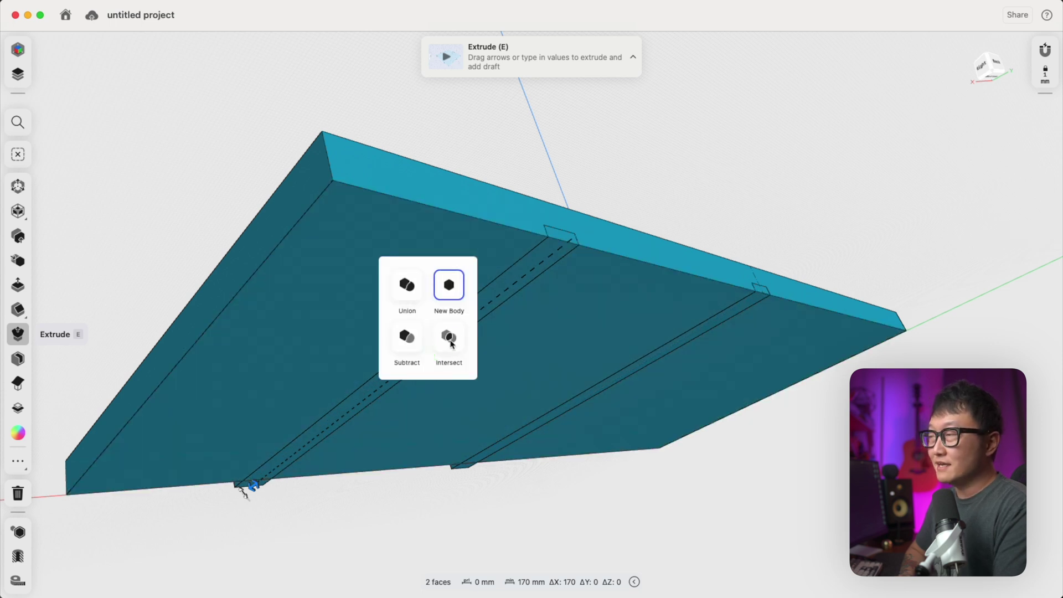
pyautogui.click(449, 339)
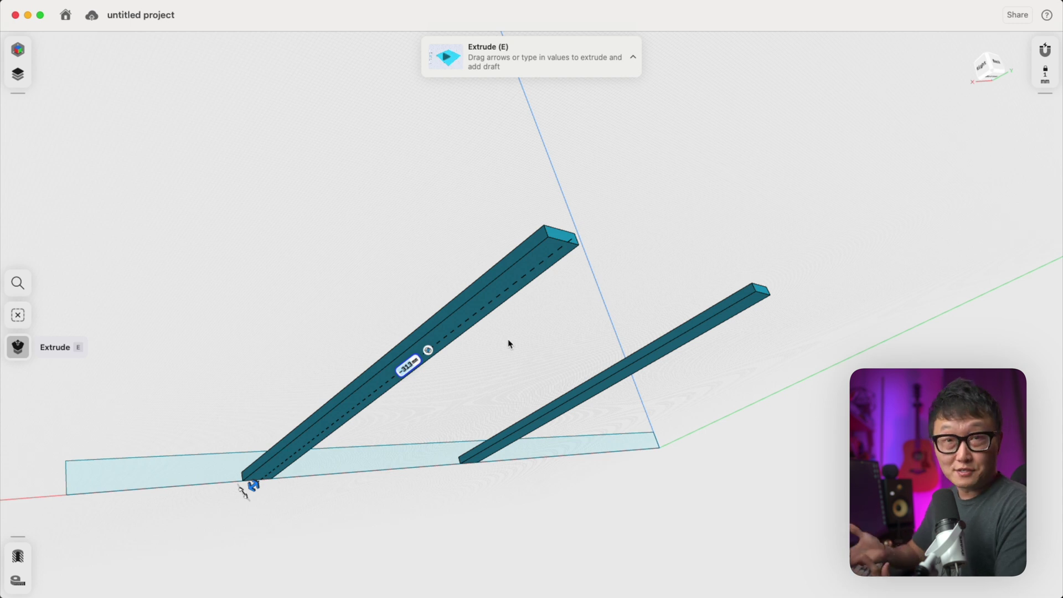
pyautogui.click(429, 350)
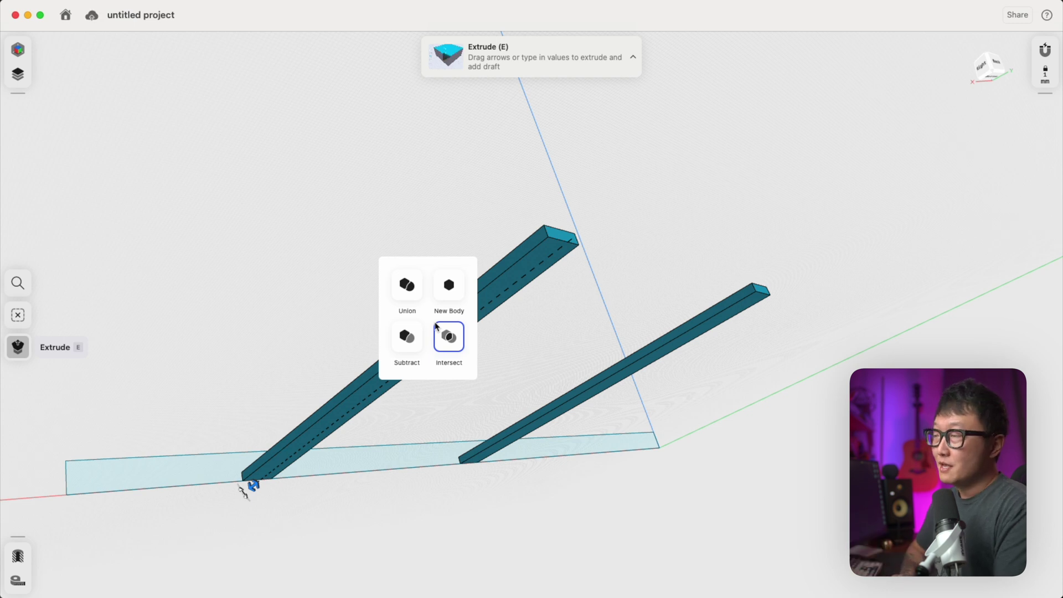
pyautogui.click(416, 336)
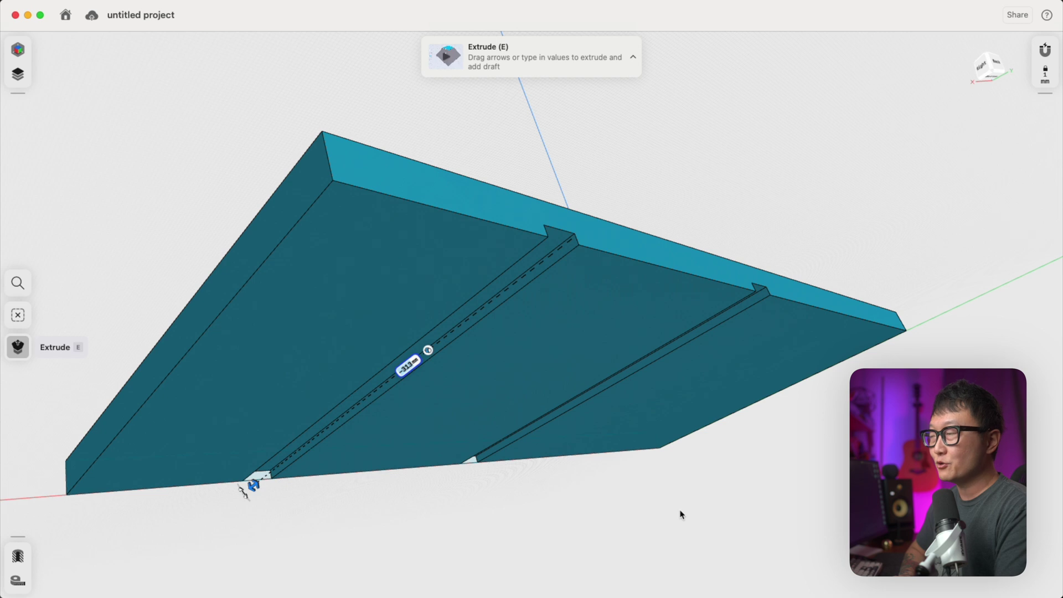
pyautogui.click(611, 501)
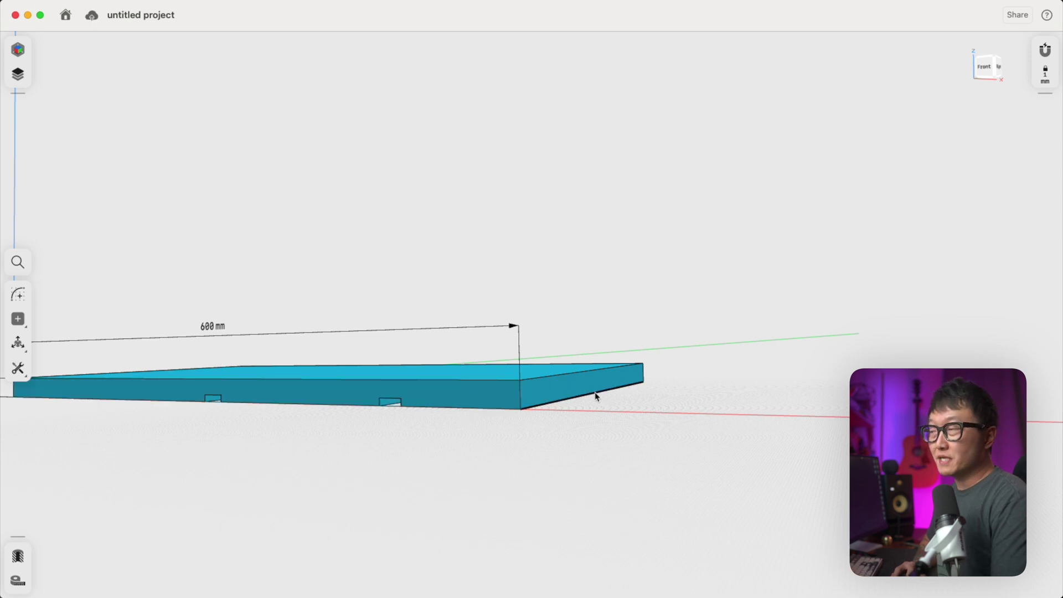
# Chamfer the panel's right end edge by 15 mm and select the new sloped face
pyautogui.press('f')
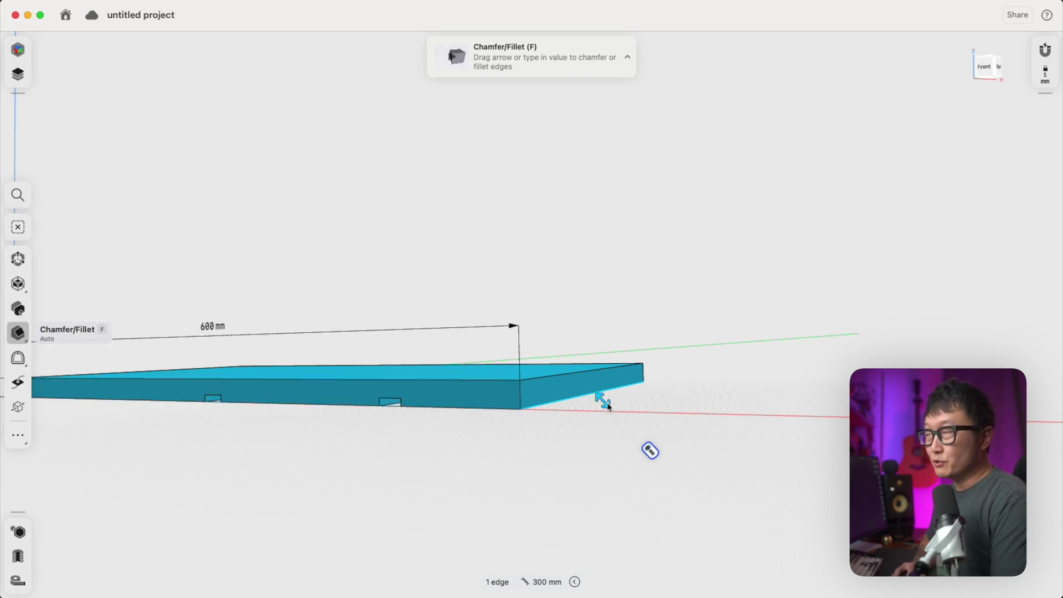
pyautogui.moveTo(606, 402); pyautogui.dragTo(596, 398)
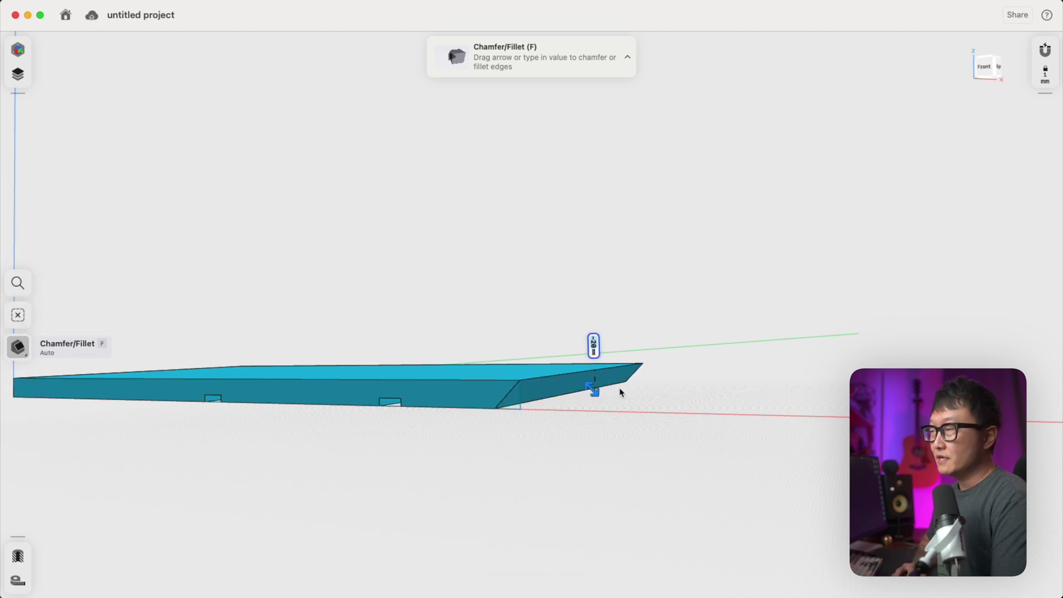
pyautogui.click(771, 365)
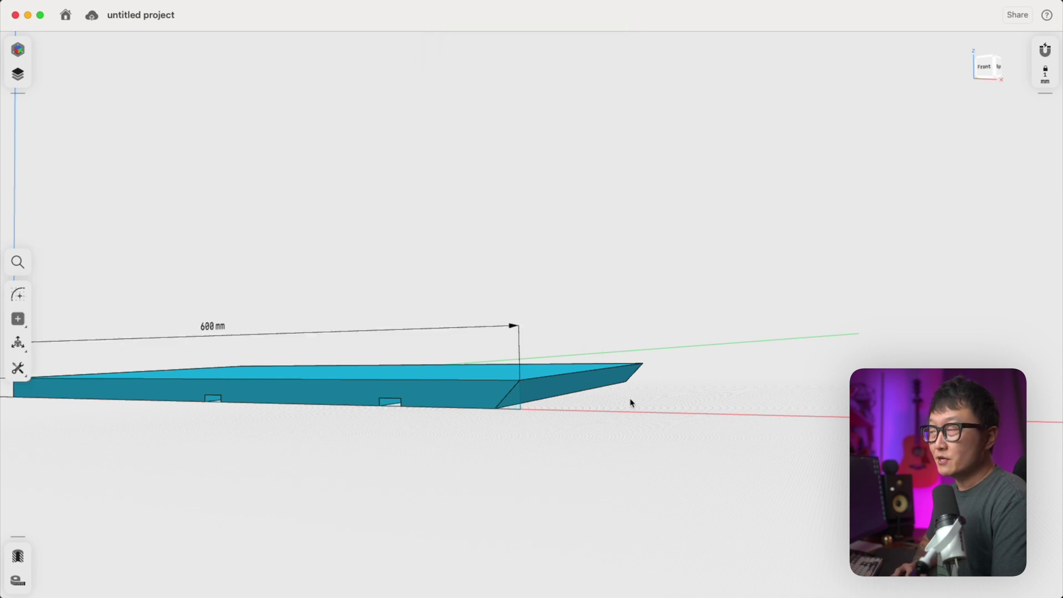
pyautogui.click(532, 384)
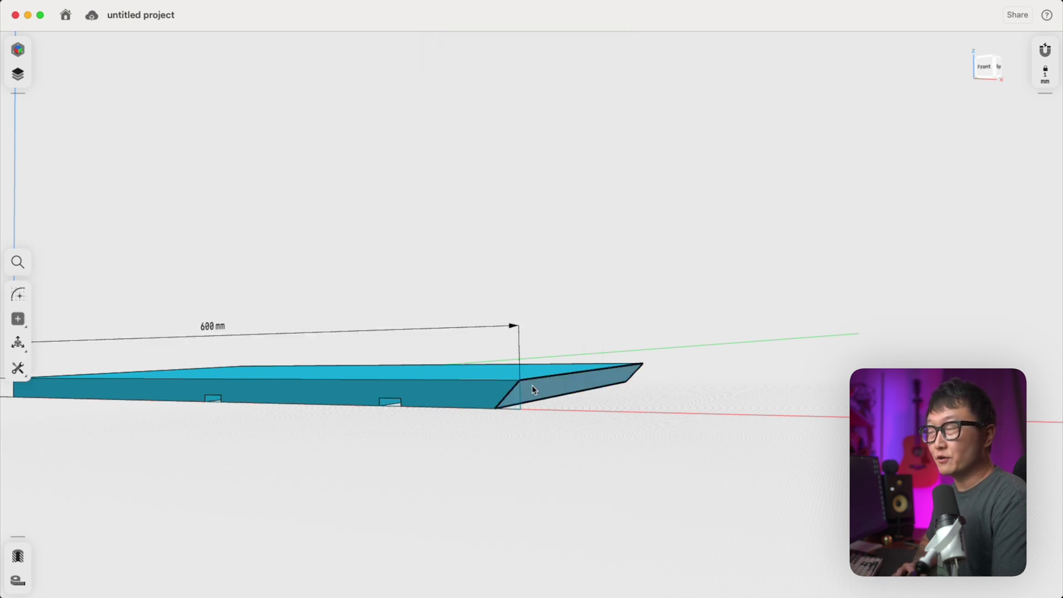
pyautogui.hscroll(3, 532, 384)
pyautogui.hscroll(2, 540, 390)
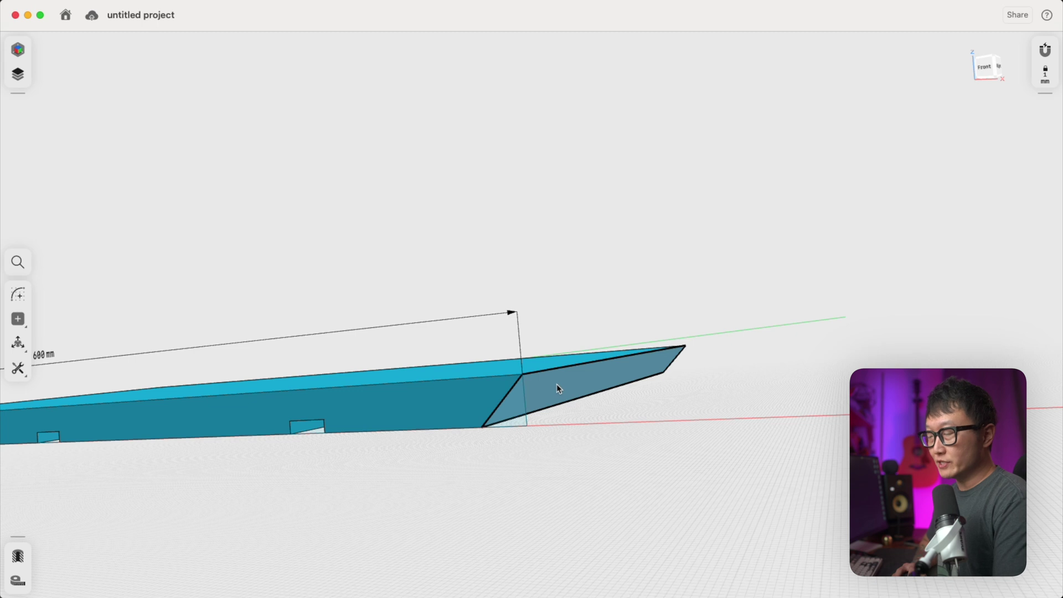
# Rotate the chamfer face 15° about its lower edge to form the mitre angle
pyautogui.press('shift')
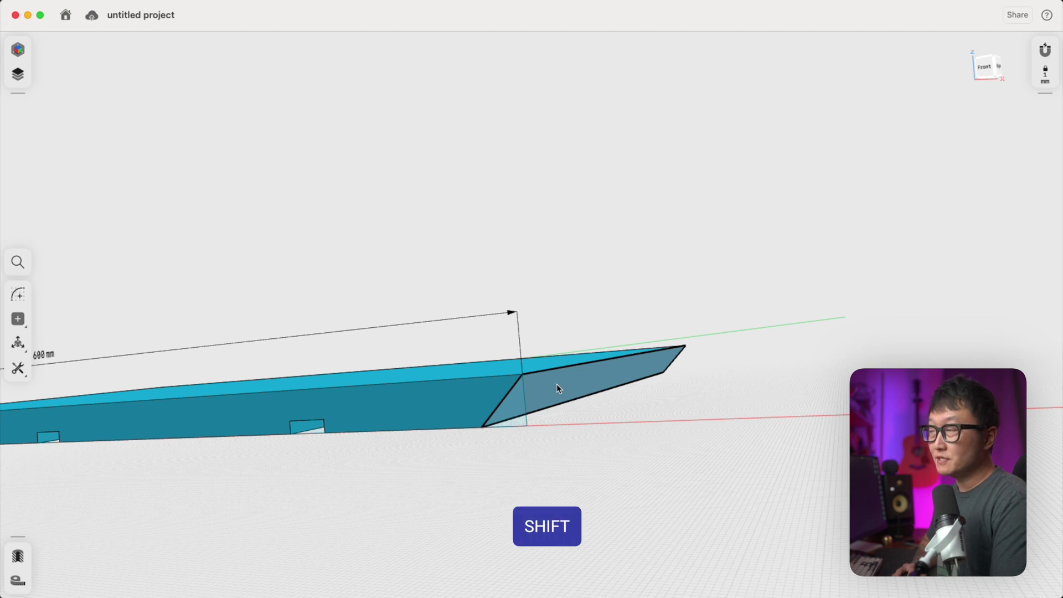
pyautogui.keyDown('shift'); pyautogui.click(557, 389); pyautogui.keyUp('shift')
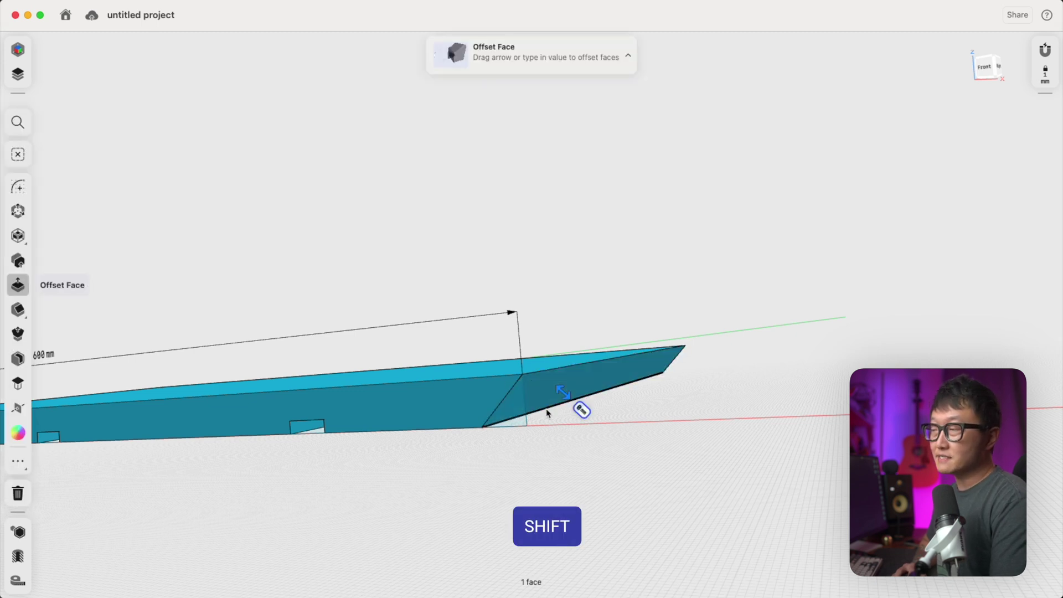
pyautogui.keyDown('shift'); pyautogui.click(548, 410); pyautogui.keyUp('shift')
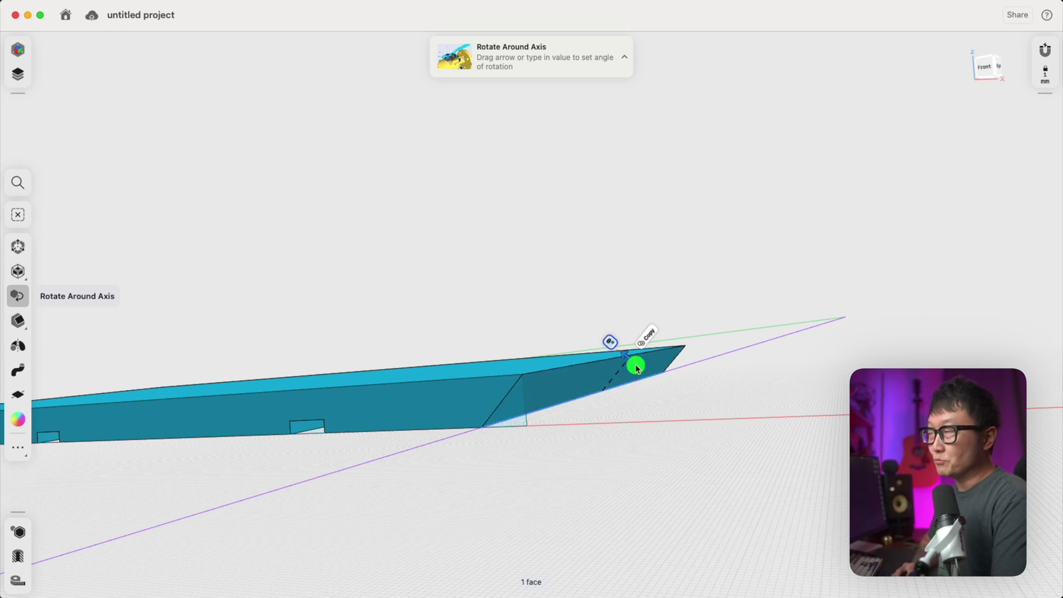
pyautogui.moveTo(637, 368)
pyautogui.mouseDown()
pyautogui.moveTo(620, 354)
pyautogui.moveTo(627, 363)
pyautogui.mouseUp()
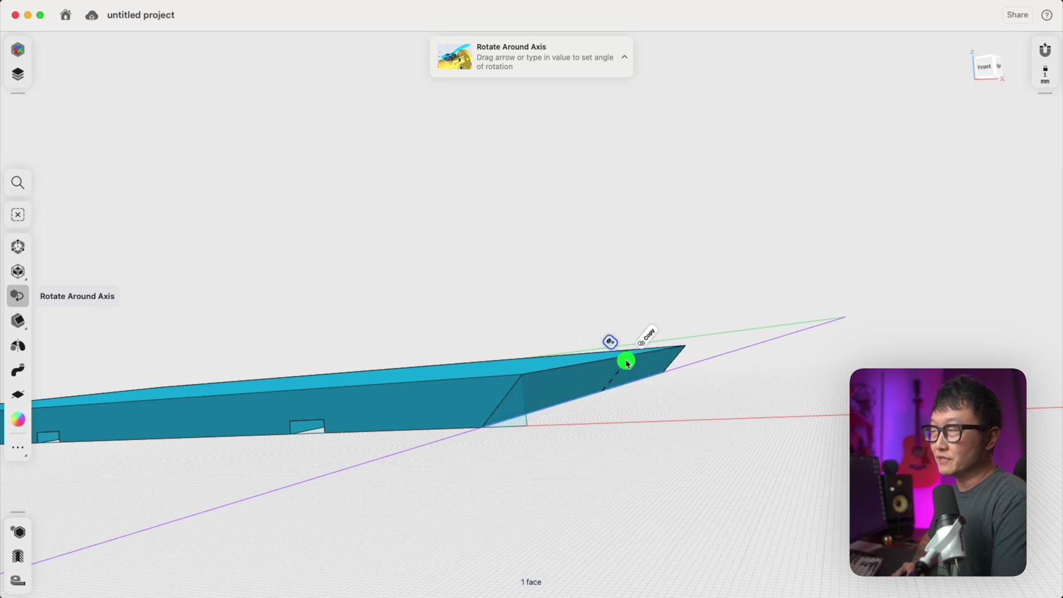
pyautogui.click(738, 395)
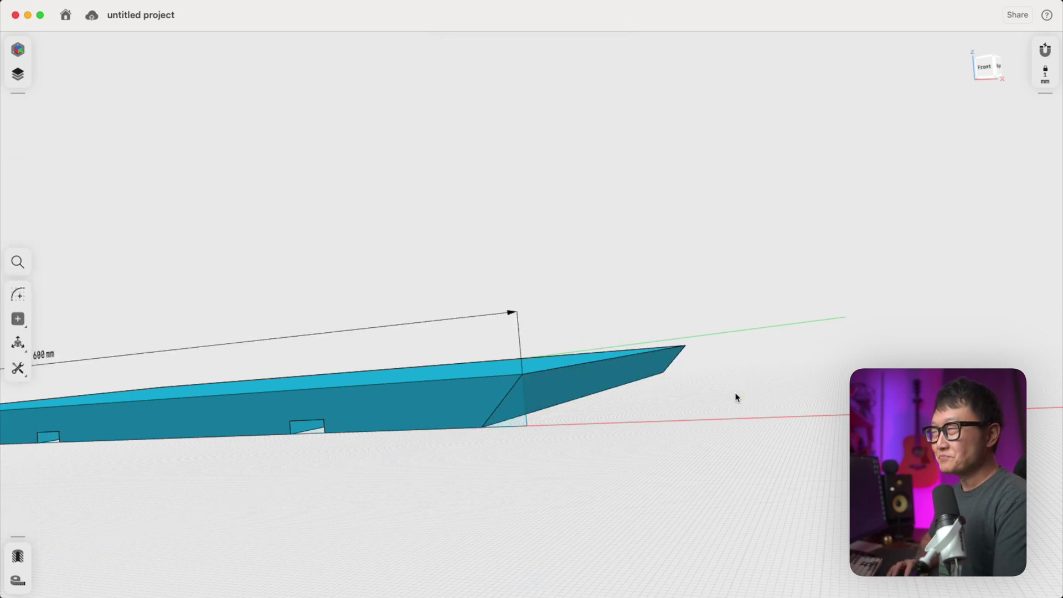
# Fillet the 600 mm top front edge to a 13 mm radius and review its corner options
pyautogui.moveTo(739, 397); pyautogui.dragTo(612, 409, button='right')
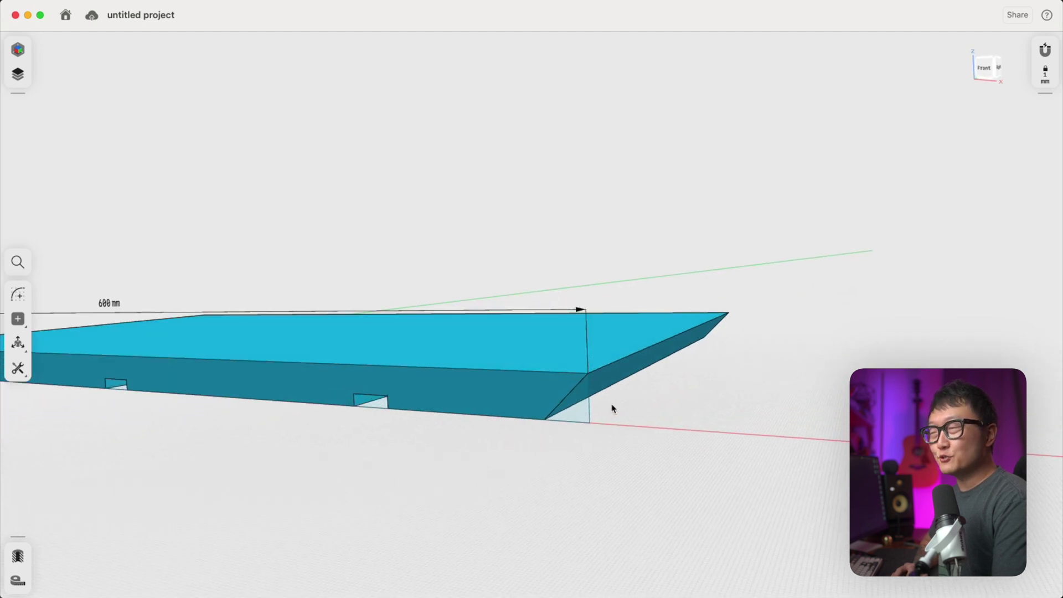
pyautogui.click(514, 376)
pyautogui.press('f')
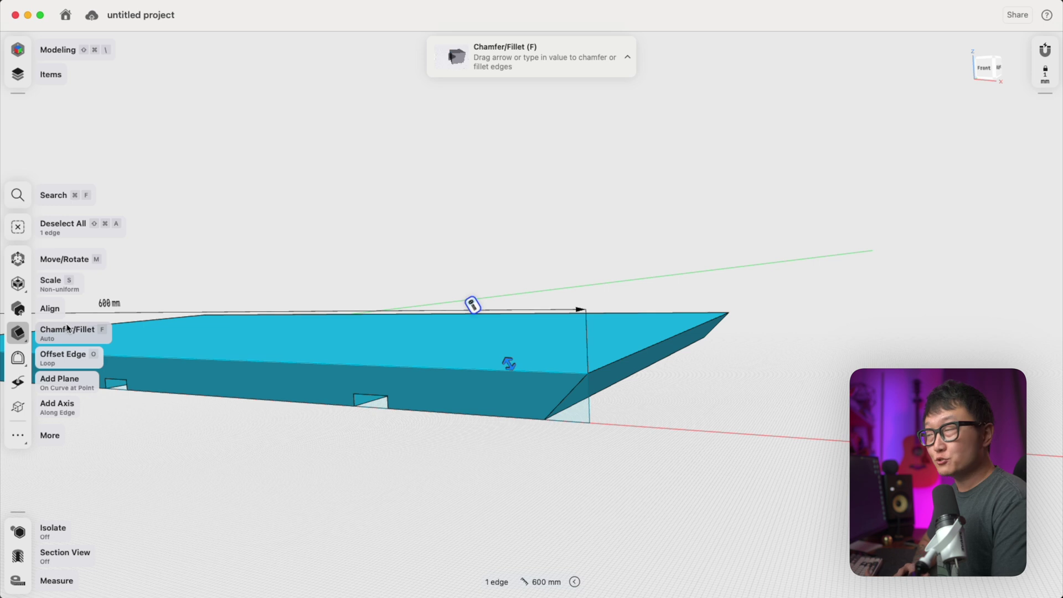
pyautogui.moveTo(138, 337); pyautogui.dragTo(412, 370, button='right')
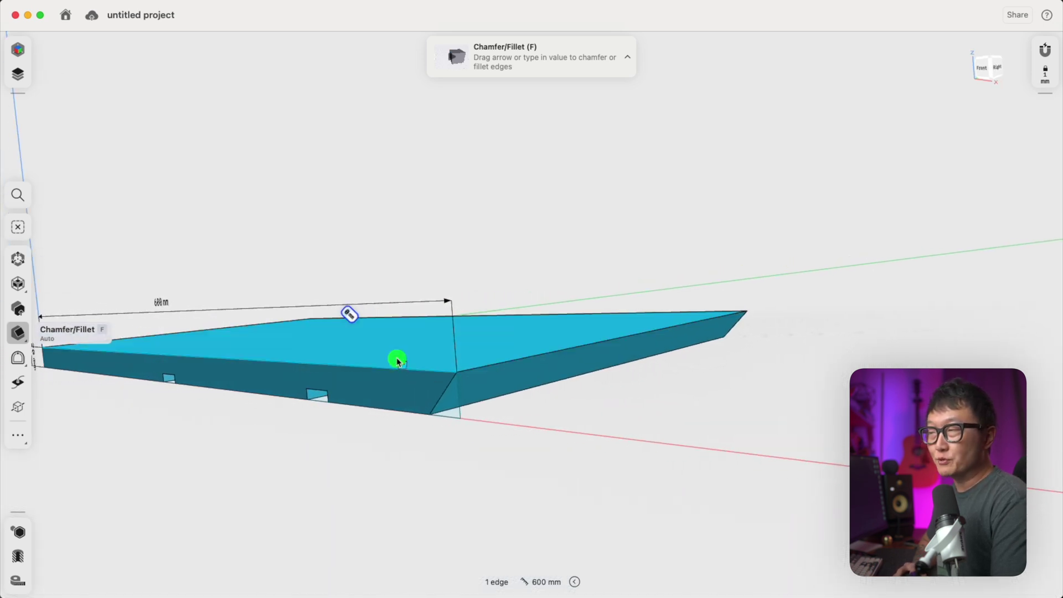
pyautogui.moveTo(395, 360); pyautogui.dragTo(371, 347)
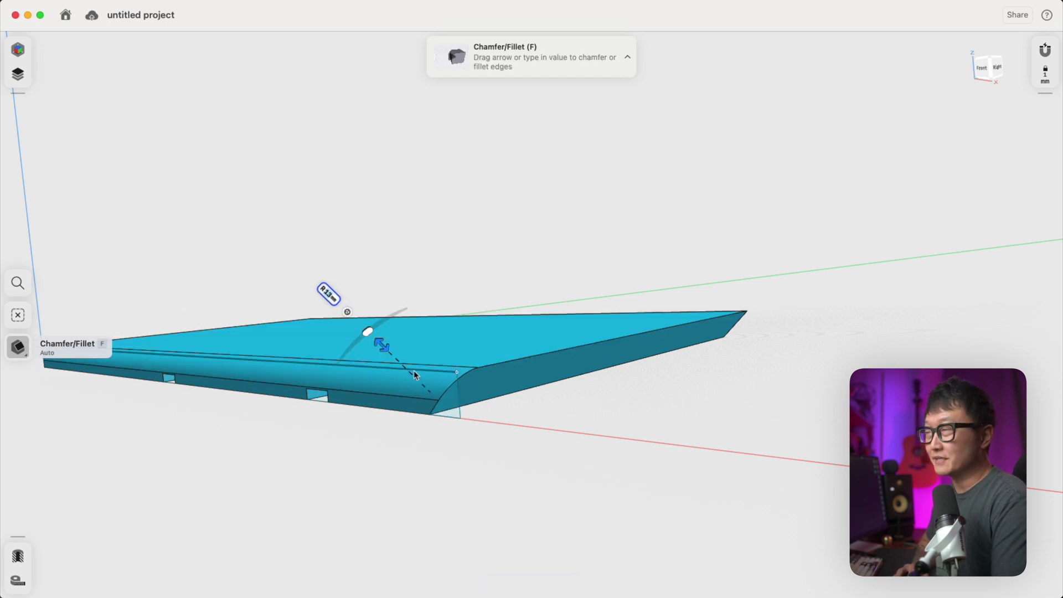
pyautogui.click(347, 314)
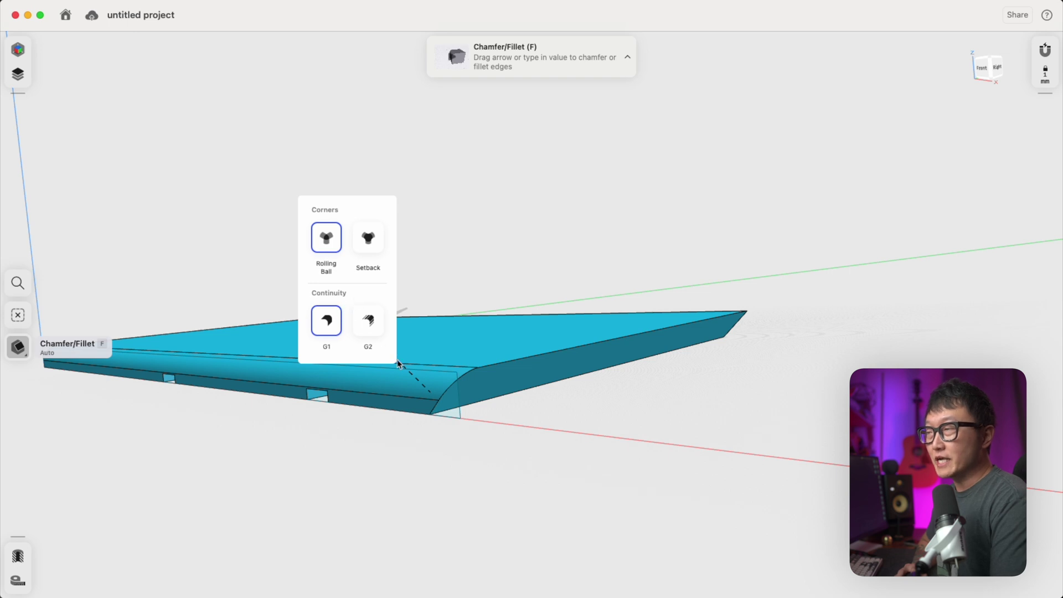
pyautogui.click(376, 331)
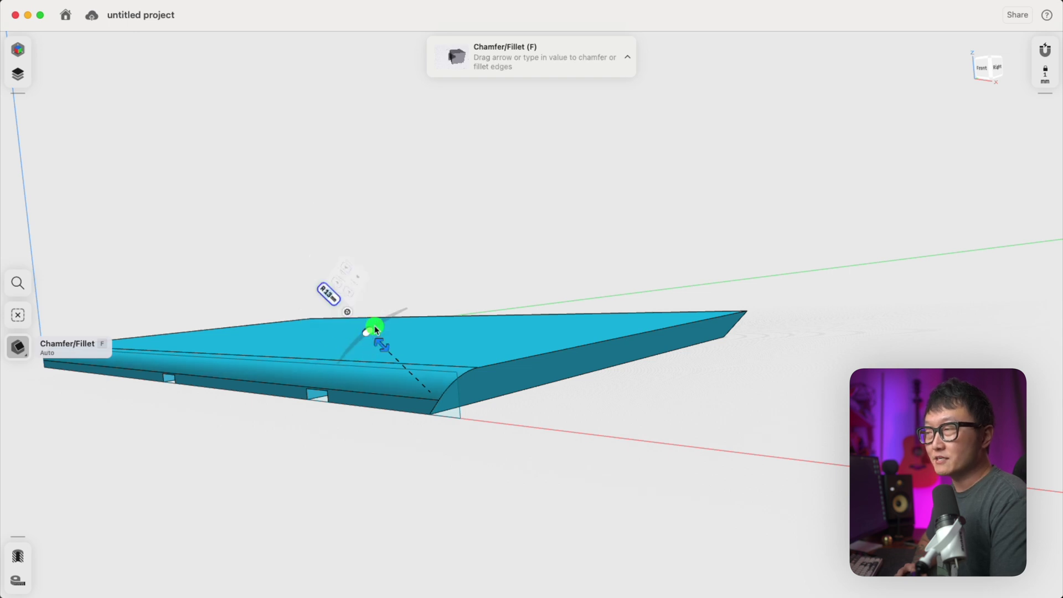
pyautogui.click(348, 313)
pyautogui.click(330, 323)
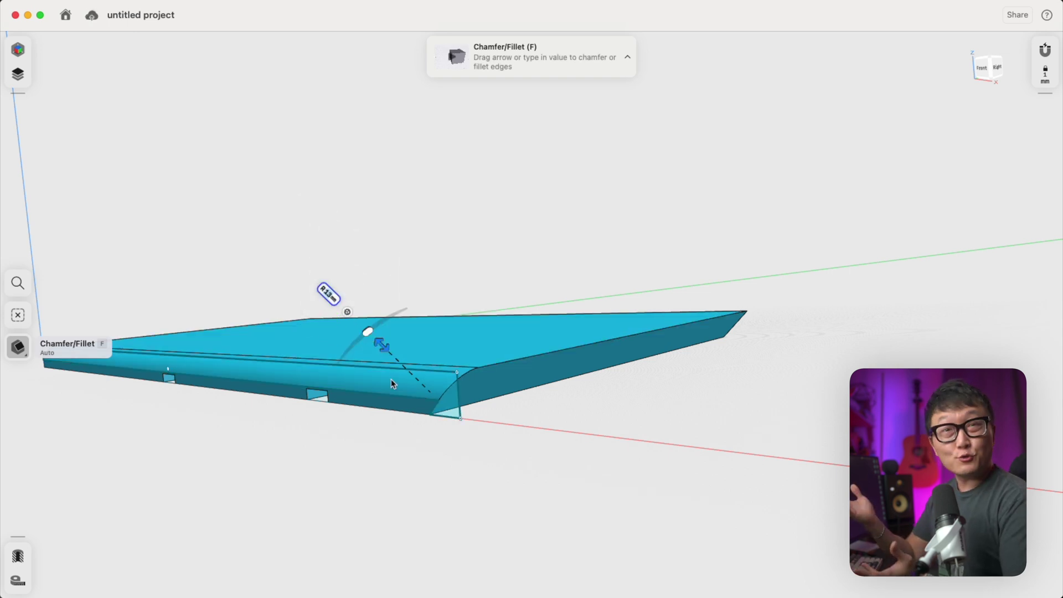